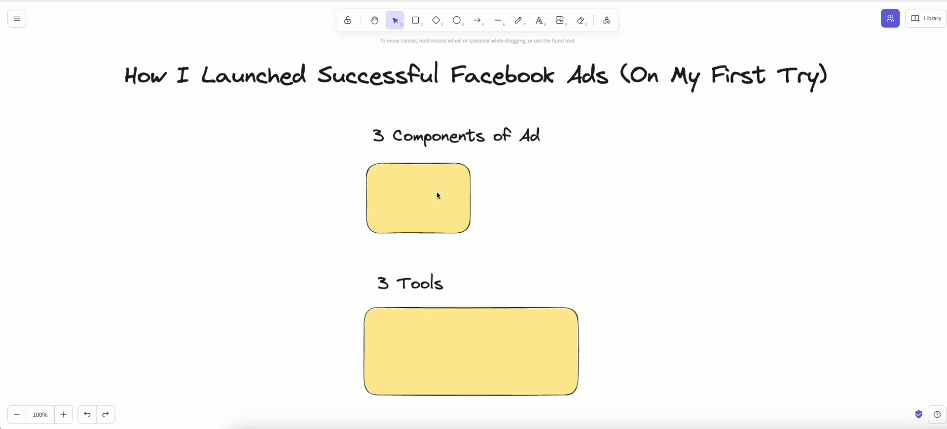
Delete the yellow cover rectangle beneath the "3 Components of Ad" heading.
{"action": "left_click", "coordinate": [438, 196]}
{"action": "key", "text": "Delete"}
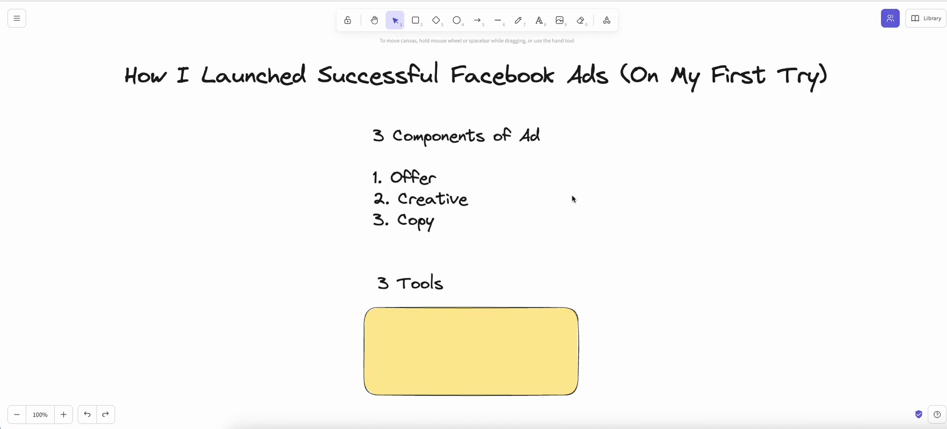
{"action": "left_click_drag", "start_coordinate": [331, 120], "coordinate": [274, 178]}
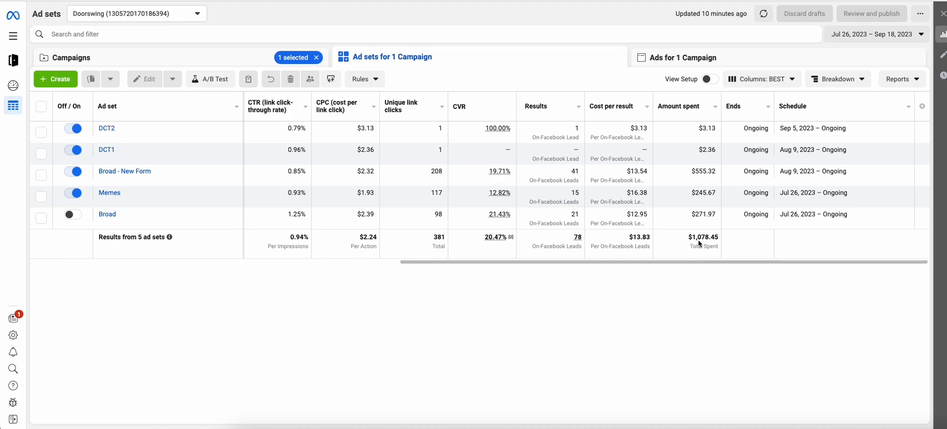
Examine the total amount spent across the Doorswing ad sets in Ads Manager and return to the Excalidraw board.
{"action": "left_click_drag", "start_coordinate": [692, 237], "coordinate": [717, 242]}
{"action": "left_click", "coordinate": [693, 282]}
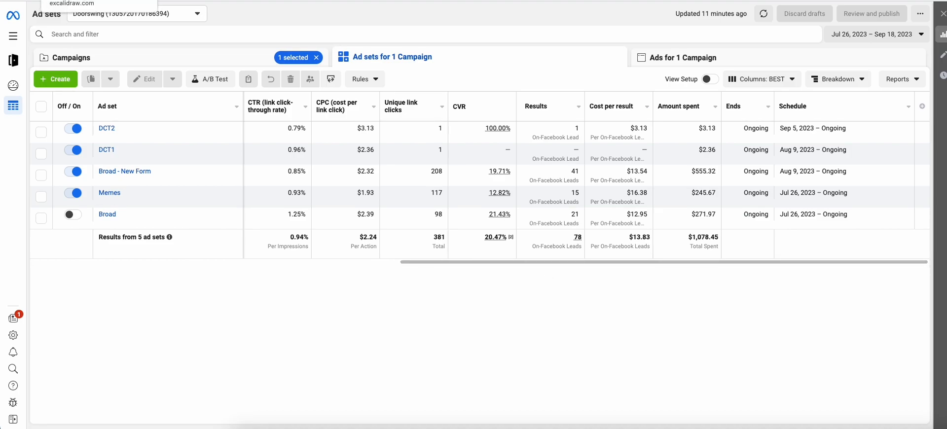
{"action": "left_click", "coordinate": [74, 1]}
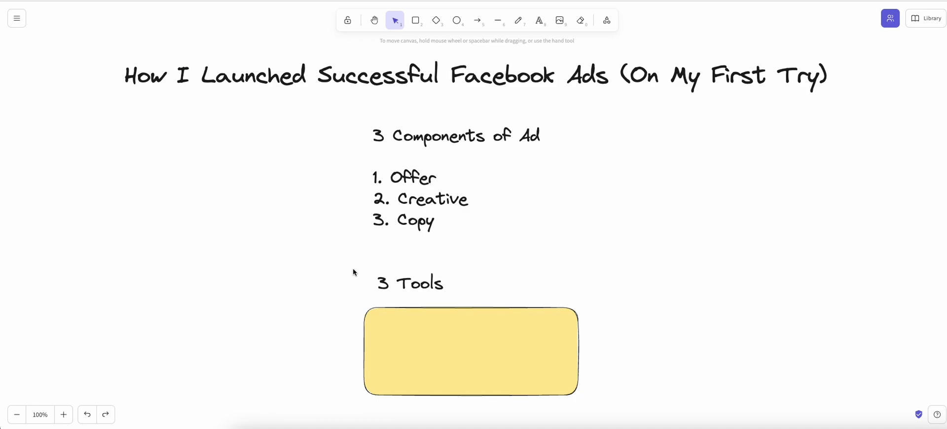
{"action": "mouse_move", "coordinate": [364, 264]}
{"action": "left_mouse_down"}
{"action": "mouse_move", "coordinate": [410, 272]}
{"action": "mouse_move", "coordinate": [348, 257]}
{"action": "left_mouse_up"}
Switch to a new browser tab and open Meta's Ad Library from an "ads library" lookup.
{"action": "type", "text": "ads library"}
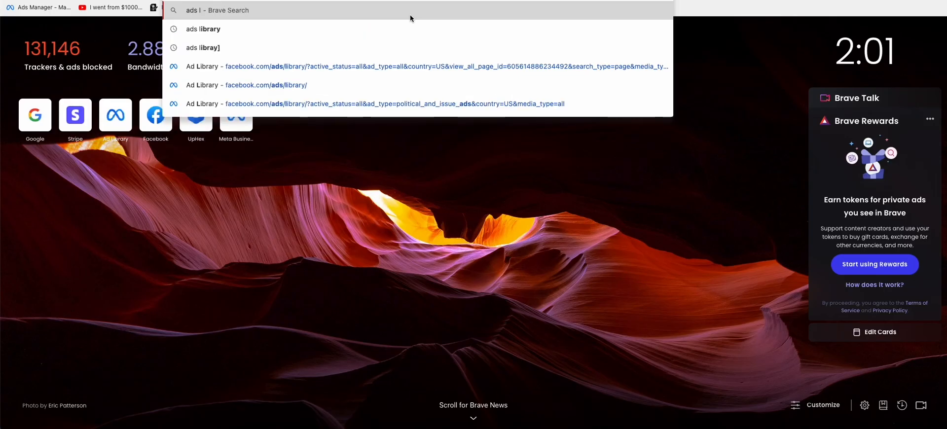
{"action": "key", "text": "Down"}
{"action": "key", "text": "Down"}
{"action": "key", "text": "Return"}
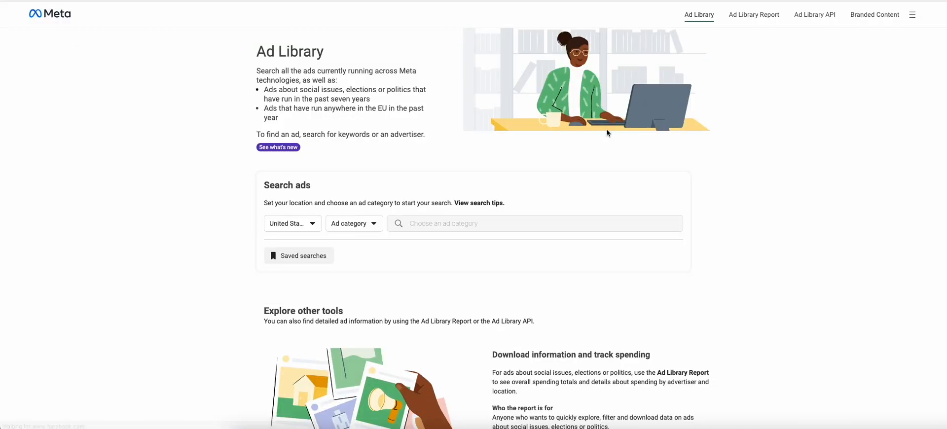
Set the ad category for the Ad Library search to All ads.
{"action": "left_click", "coordinate": [348, 222]}
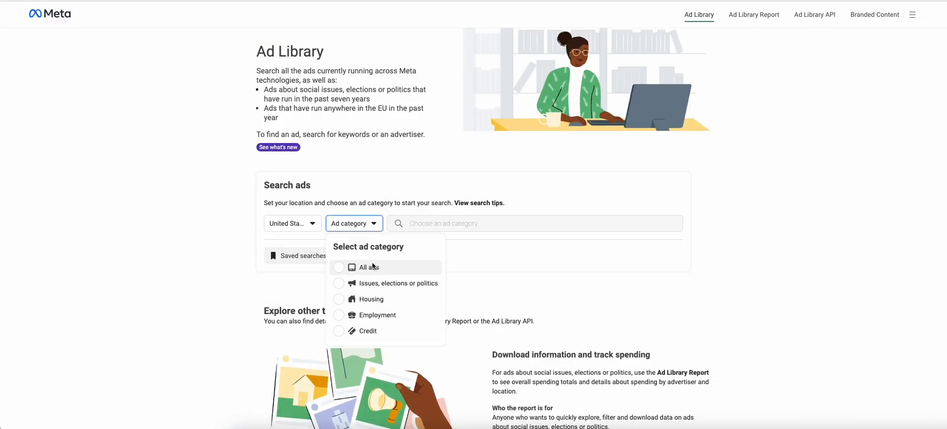
{"action": "left_click", "coordinate": [374, 222]}
{"action": "left_click", "coordinate": [375, 222]}
{"action": "left_click", "coordinate": [370, 258]}
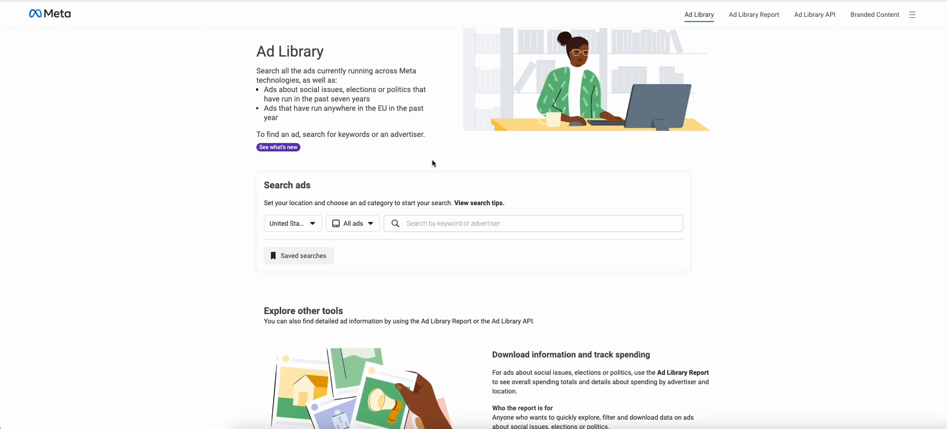
Open the ads of the recently searched advertiser Doorswing and look through the ones launched from July to September 2023.
{"action": "left_click", "coordinate": [426, 222]}
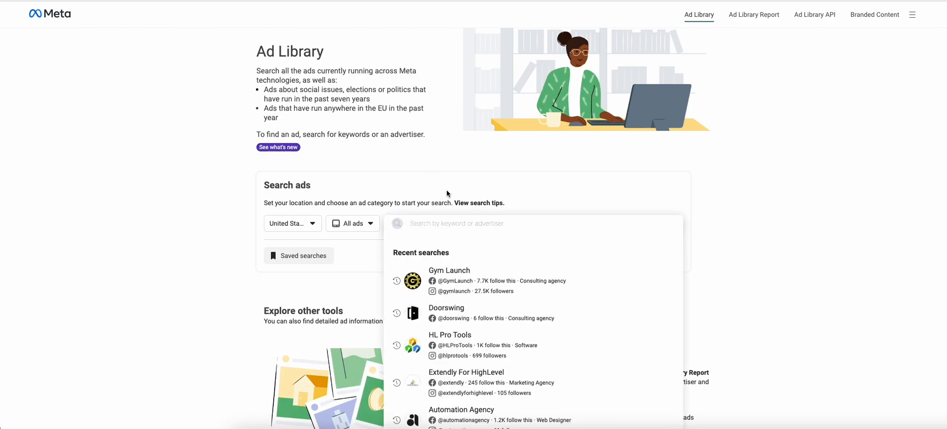
{"action": "scroll", "coordinate": [449, 193], "scroll_direction": "down", "scroll_amount": 2}
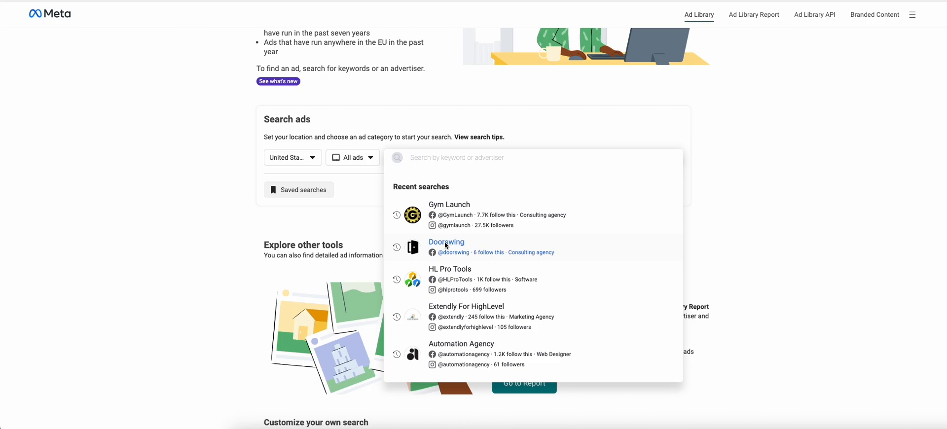
{"action": "left_click", "coordinate": [456, 242]}
{"action": "scroll", "coordinate": [234, 188], "scroll_direction": "down", "scroll_amount": 4}
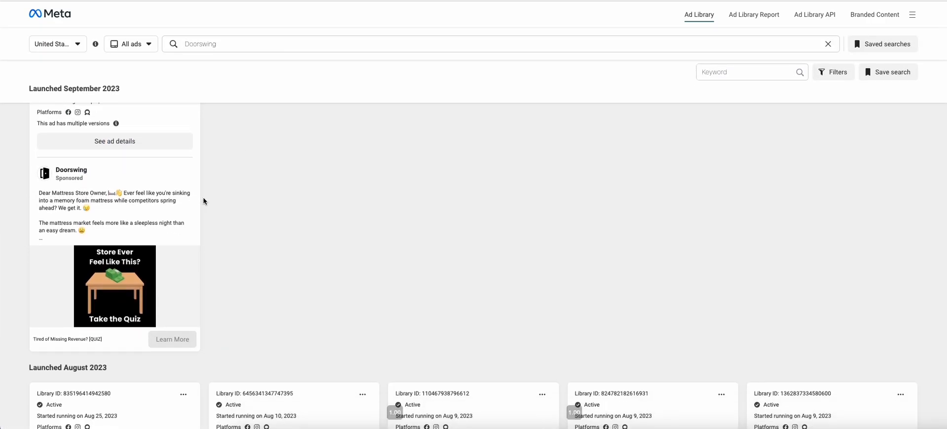
{"action": "scroll", "coordinate": [203, 198], "scroll_direction": "down", "scroll_amount": 4}
{"action": "scroll", "coordinate": [205, 199], "scroll_direction": "down", "scroll_amount": 5}
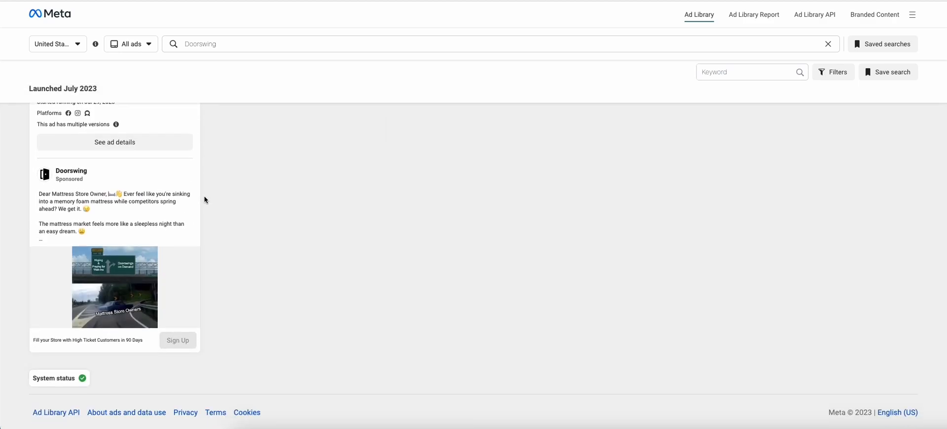
{"action": "scroll", "coordinate": [205, 201], "scroll_direction": "up", "scroll_amount": 4}
{"action": "scroll", "coordinate": [296, 187], "scroll_direction": "down", "scroll_amount": 2}
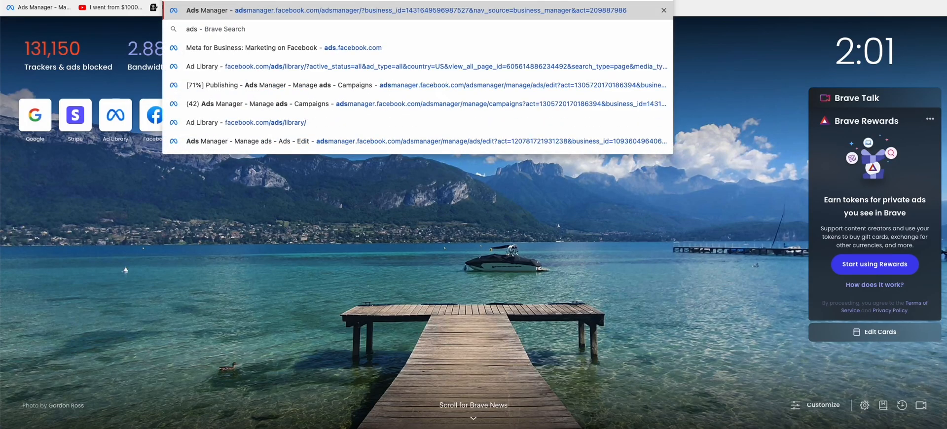
Load the Ad Library start page again in another new browser tab.
{"action": "type", "text": "l"}
{"action": "key", "text": "Down"}
{"action": "key", "text": "Down"}
{"action": "key", "text": "Down"}
{"action": "key", "text": "Down"}
{"action": "key", "text": "Return"}
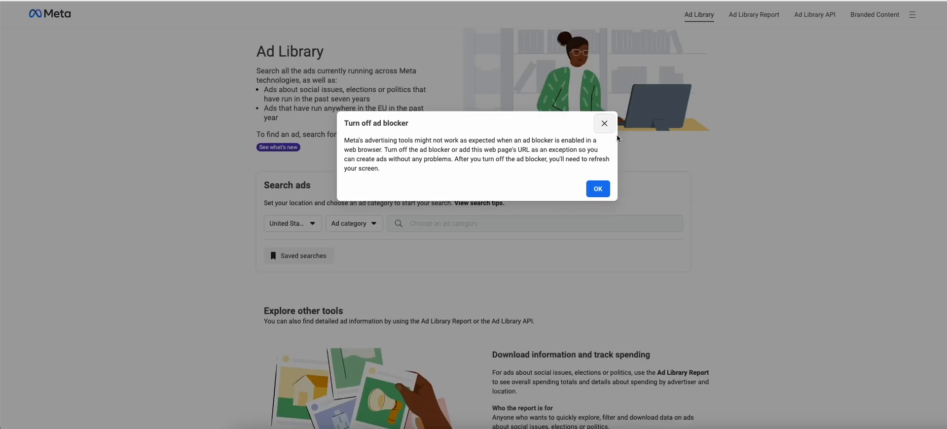
Dismiss the ad blocker notice and list all ads from the advertiser Gym Launch.
{"action": "left_click", "coordinate": [597, 188]}
{"action": "left_click", "coordinate": [378, 230]}
{"action": "left_click", "coordinate": [366, 267]}
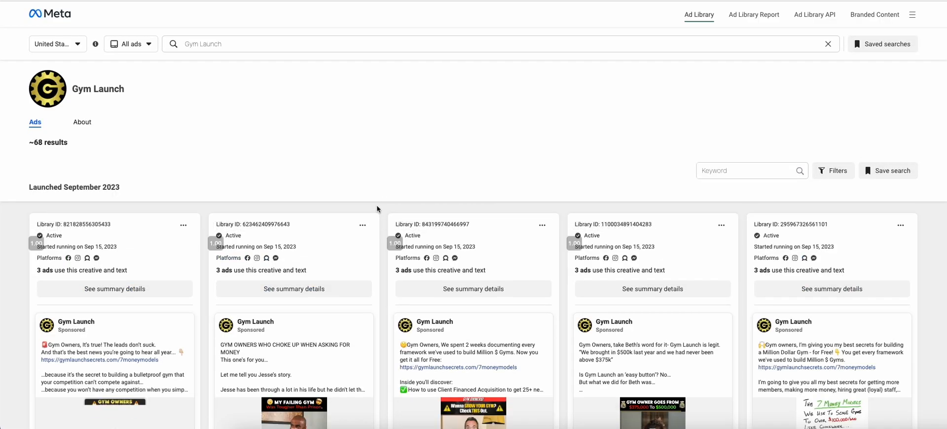
Examine Gym Launch's ads launched in August and September 2023, comparing their offers, creatives and copy.
{"action": "scroll", "coordinate": [380, 202], "scroll_direction": "down", "scroll_amount": 3}
{"action": "scroll", "coordinate": [380, 201], "scroll_direction": "down", "scroll_amount": 15}
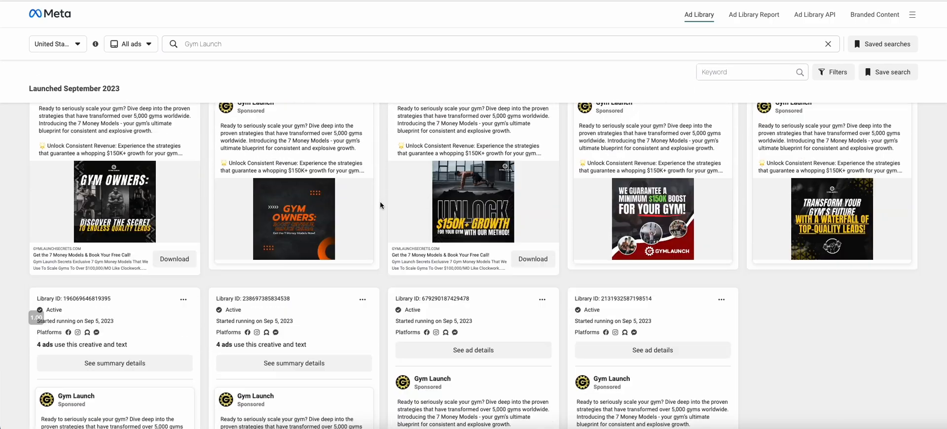
{"action": "scroll", "coordinate": [380, 201], "scroll_direction": "down", "scroll_amount": 10}
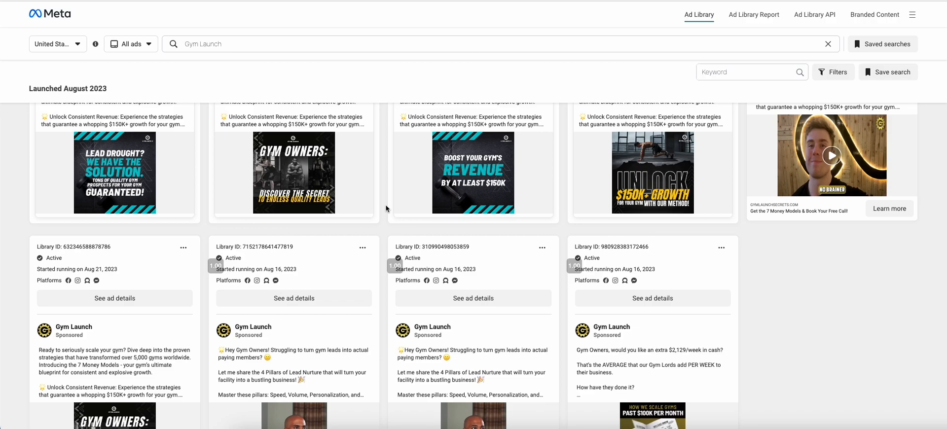
{"action": "scroll", "coordinate": [386, 209], "scroll_direction": "down", "scroll_amount": 3}
{"action": "scroll", "coordinate": [386, 209], "scroll_direction": "up", "scroll_amount": 10}
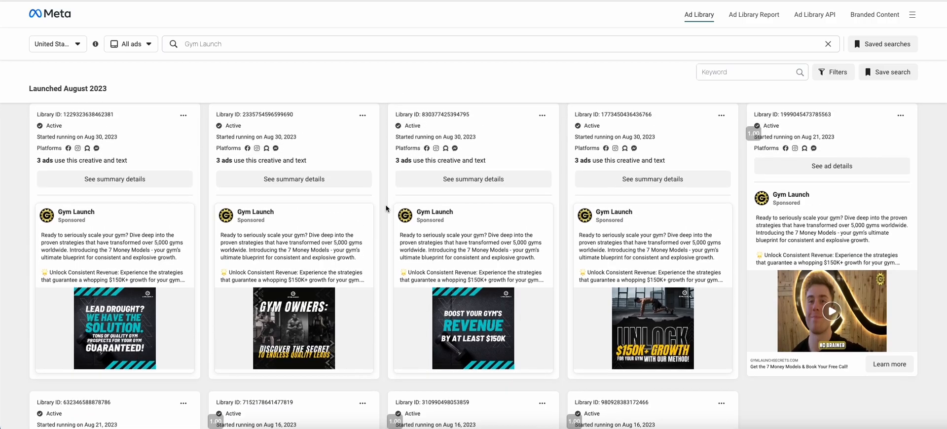
{"action": "scroll", "coordinate": [386, 208], "scroll_direction": "up", "scroll_amount": 3}
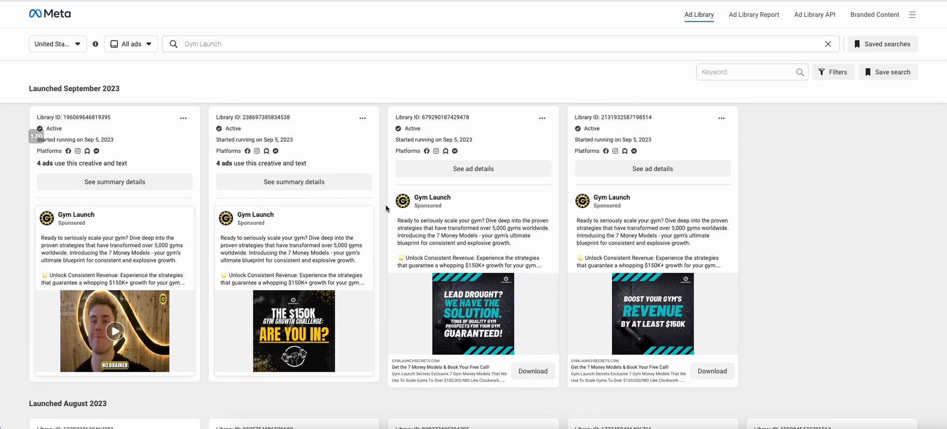
{"action": "scroll", "coordinate": [386, 208], "scroll_direction": "up", "scroll_amount": 10}
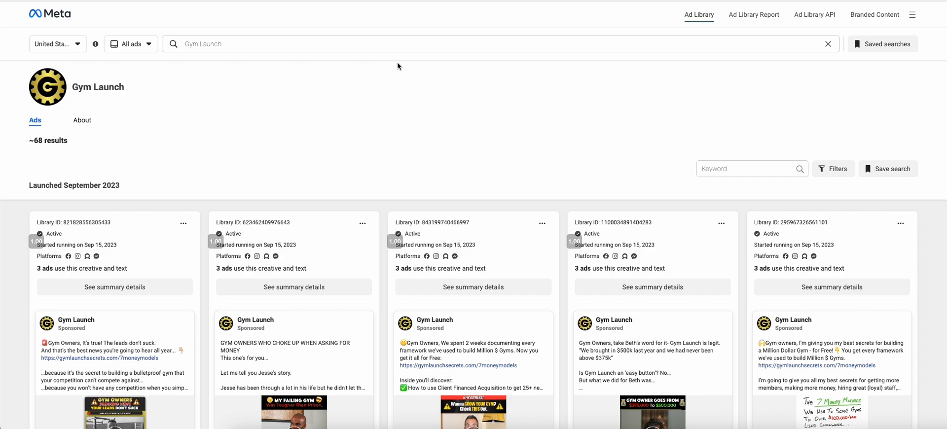
{"action": "scroll", "coordinate": [398, 66], "scroll_direction": "down", "scroll_amount": 10}
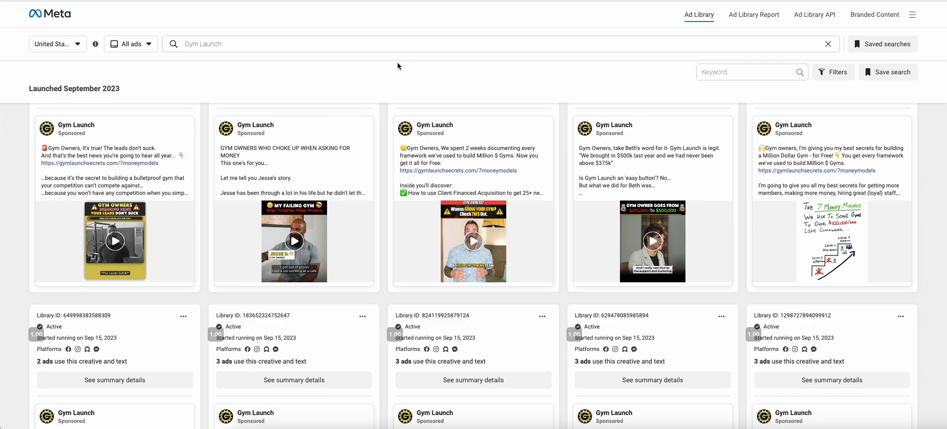
{"action": "scroll", "coordinate": [378, 122], "scroll_direction": "down", "scroll_amount": 8}
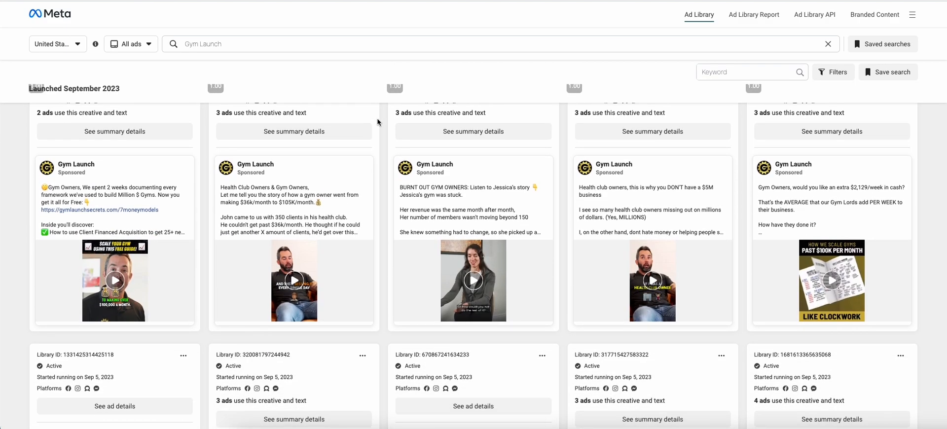
{"action": "scroll", "coordinate": [376, 143], "scroll_direction": "down", "scroll_amount": 2}
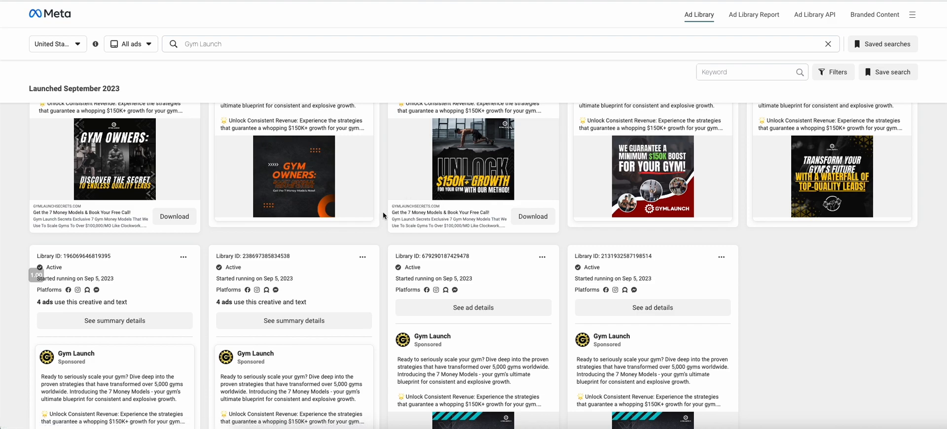
{"action": "scroll", "coordinate": [384, 211], "scroll_direction": "up", "scroll_amount": 4}
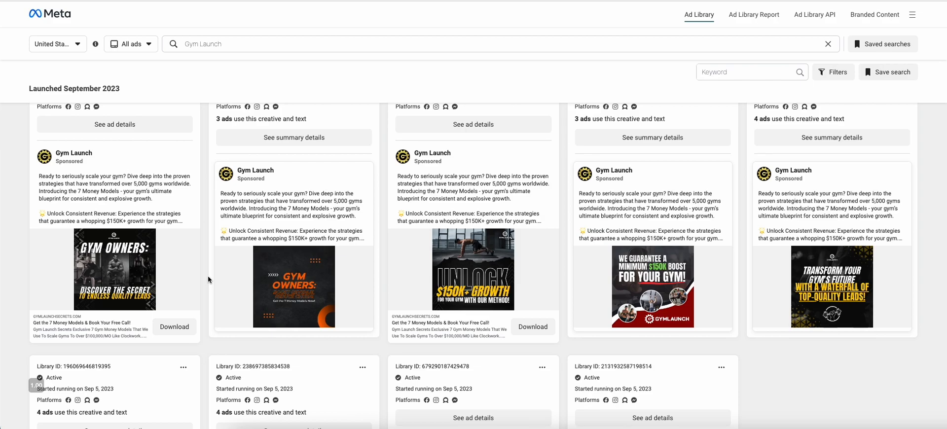
{"action": "scroll", "coordinate": [208, 276], "scroll_direction": "down", "scroll_amount": 5}
{"action": "scroll", "coordinate": [208, 276], "scroll_direction": "up", "scroll_amount": 3}
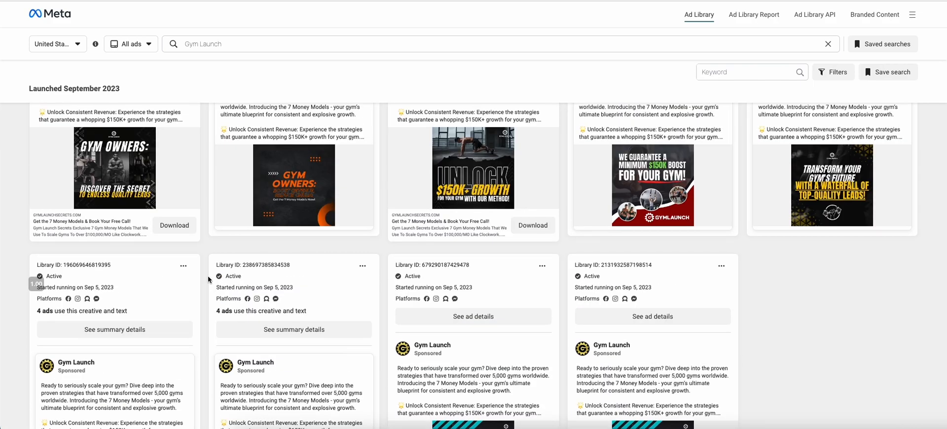
{"action": "scroll", "coordinate": [209, 279], "scroll_direction": "down", "scroll_amount": 10}
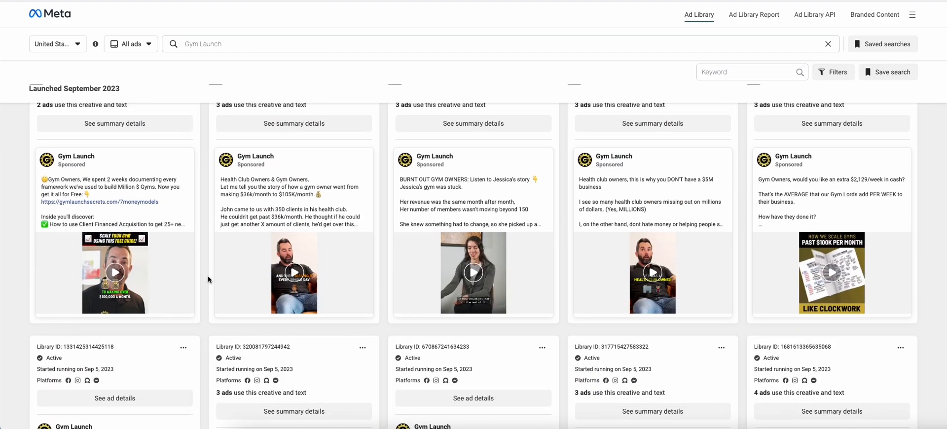
{"action": "scroll", "coordinate": [208, 280], "scroll_direction": "up", "scroll_amount": 9}
{"action": "scroll", "coordinate": [208, 280], "scroll_direction": "down", "scroll_amount": 5}
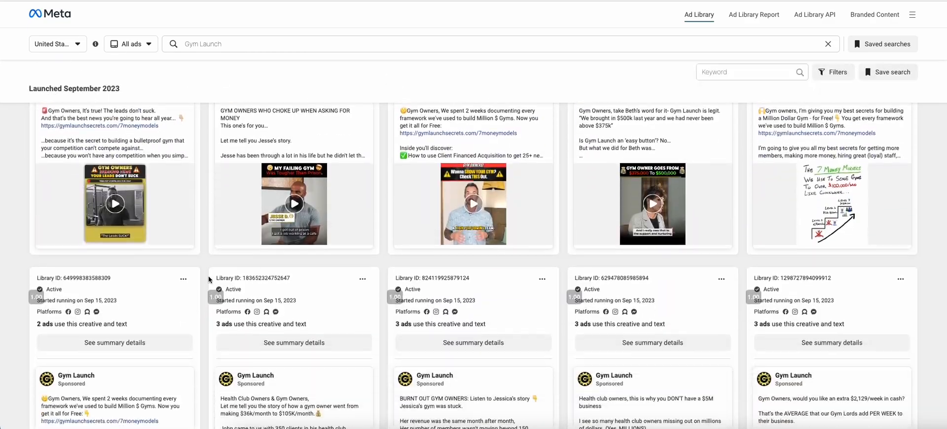
{"action": "scroll", "coordinate": [209, 277], "scroll_direction": "down", "scroll_amount": 8}
{"action": "scroll", "coordinate": [209, 276], "scroll_direction": "up", "scroll_amount": 10}
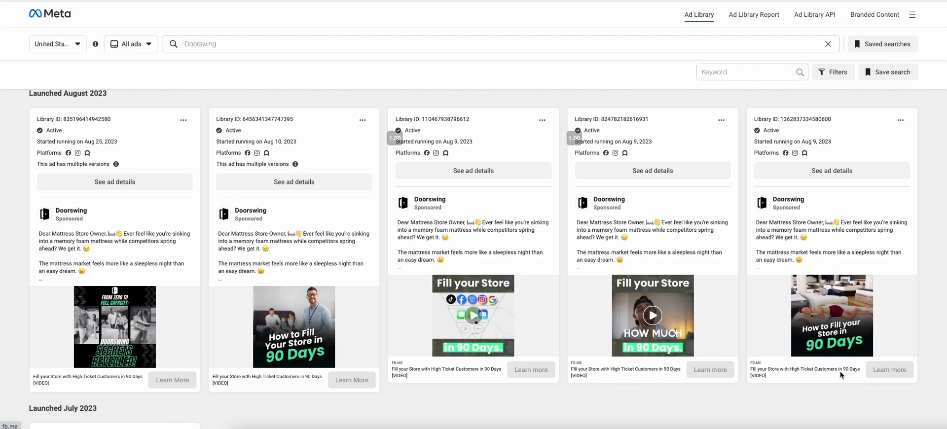
{"action": "left_click", "coordinate": [778, 260]}
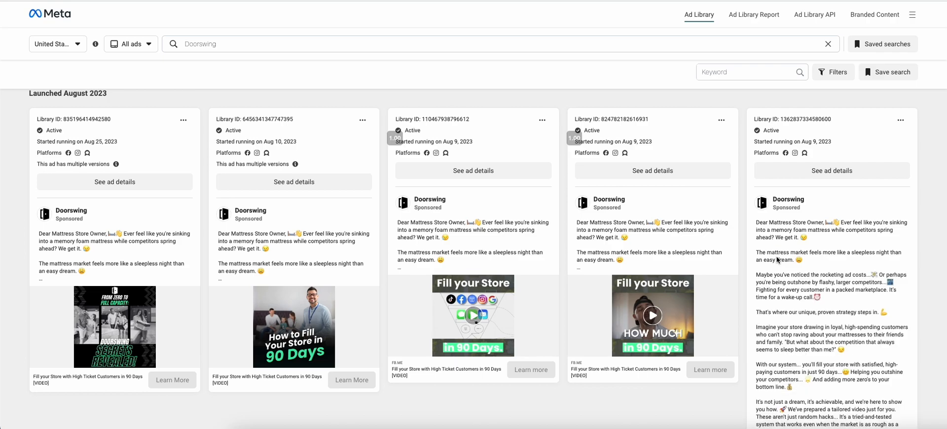
{"action": "scroll", "coordinate": [788, 270], "scroll_direction": "down", "scroll_amount": 5}
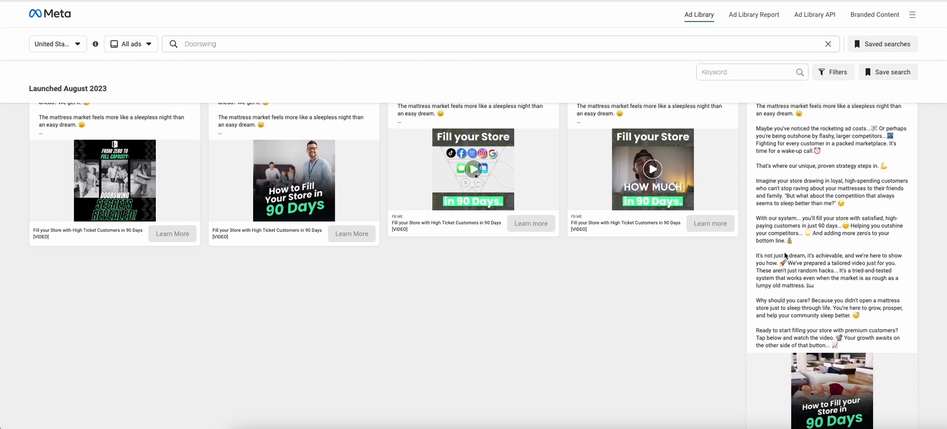
{"action": "scroll", "coordinate": [745, 271], "scroll_direction": "up", "scroll_amount": 6}
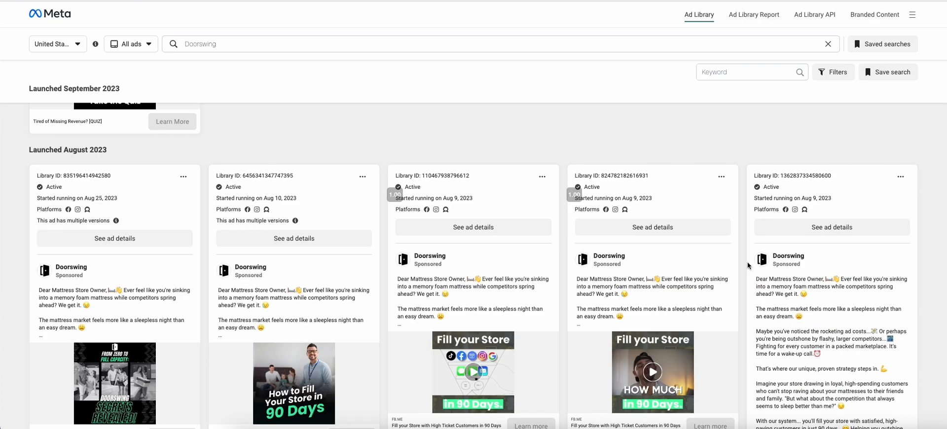
Select the expanded Doorswing ad's entire copy, starting at "Dear Mattress Store Owner".
{"action": "scroll", "coordinate": [747, 281], "scroll_direction": "down", "scroll_amount": 1}
{"action": "left_click_drag", "start_coordinate": [758, 214], "coordinate": [730, 194]}
{"action": "left_click", "coordinate": [758, 217]}
{"action": "scroll", "coordinate": [804, 268], "scroll_direction": "down", "scroll_amount": 4}
{"action": "left_click", "coordinate": [850, 276]}
{"action": "scroll", "coordinate": [825, 241], "scroll_direction": "up", "scroll_amount": 4}
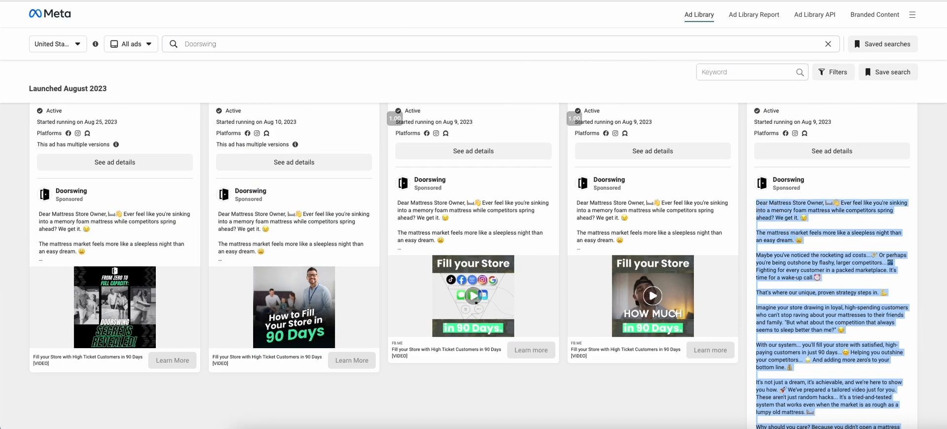
Switch to ChatGPT in a new browser tab and open the earlier chat beginning "I am ChatGPT, a language mo…".
{"action": "key", "text": "super+t"}
{"action": "type", "text": "chatg"}
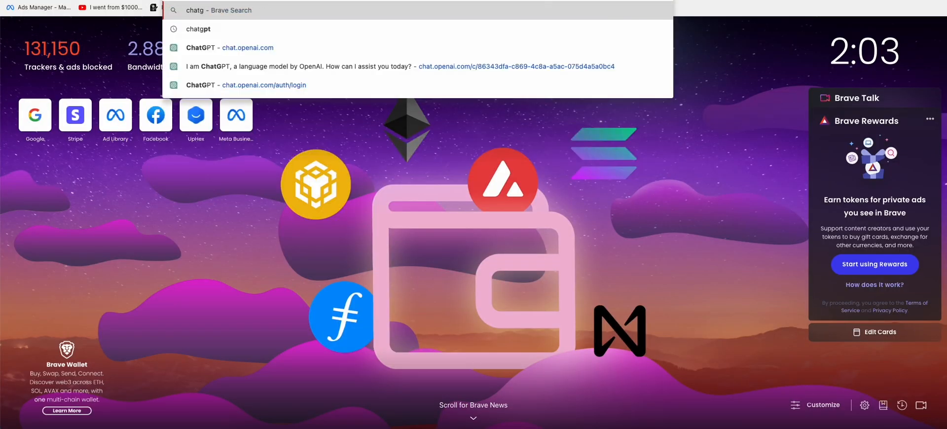
{"action": "key", "text": "Down"}
{"action": "key", "text": "Down"}
{"action": "key", "text": "Return"}
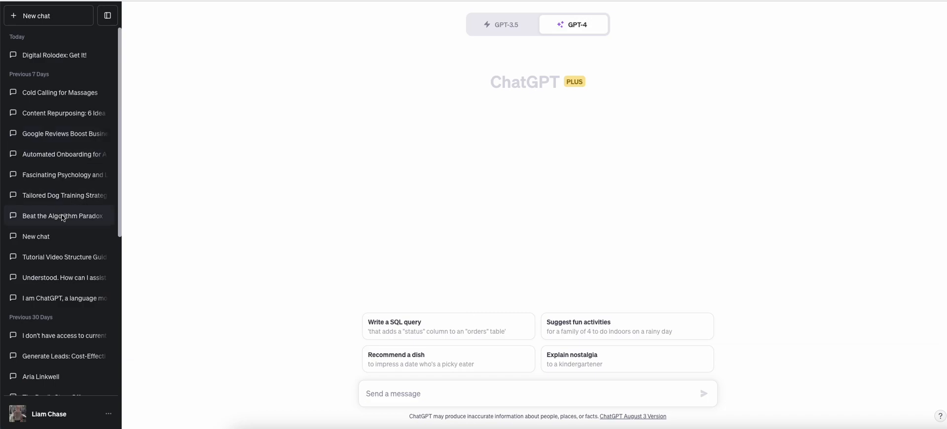
{"action": "left_click", "coordinate": [60, 297]}
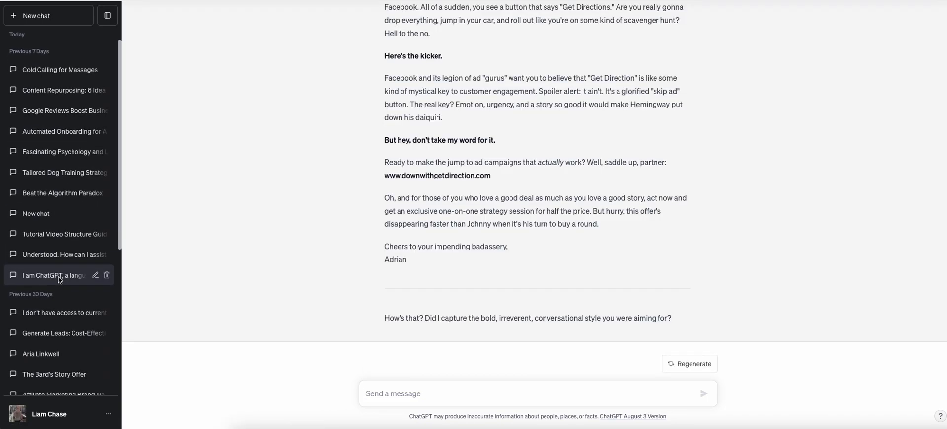
Start a new GPT-4 chat and paste the copied Doorswing mattress ad copy into the message.
{"action": "scroll", "coordinate": [69, 281], "scroll_direction": "down", "scroll_amount": 2}
{"action": "scroll", "coordinate": [72, 285], "scroll_direction": "down", "scroll_amount": 2}
{"action": "left_click", "coordinate": [61, 20]}
{"action": "left_click", "coordinate": [419, 393]}
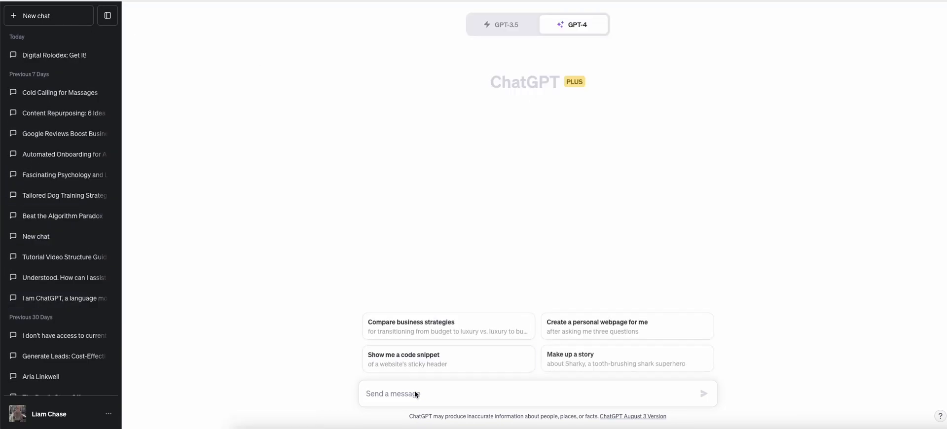
{"action": "key", "text": "ctrl+v"}
Put "Convert the following facebook ad copy to resonate with dog trainers instead of local mattress store owners" above the pasted copy and send it.
{"action": "key", "text": "super+Up"}
{"action": "key", "text": "shift+Return"}
{"action": "key", "text": "shift+Return"}
{"action": "key", "text": "Up"}
{"action": "key", "text": "Up"}
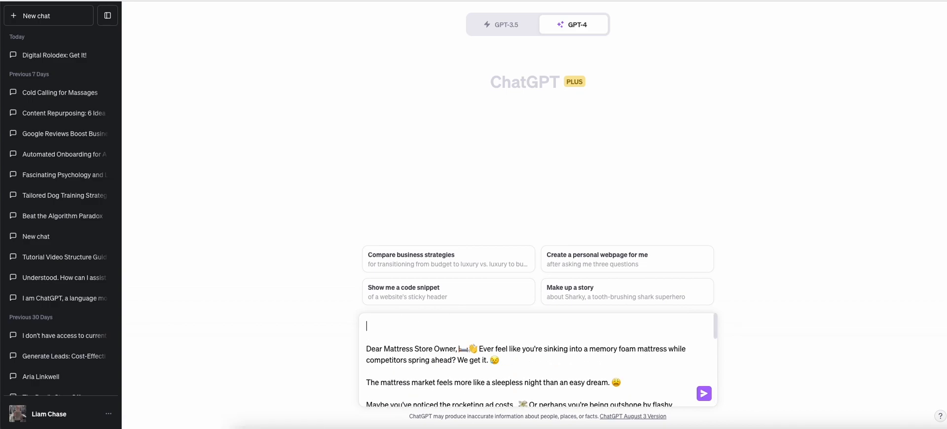
{"action": "type", "text": "Convert the following copopy to resonate with dog trainers instead of local mattre"}
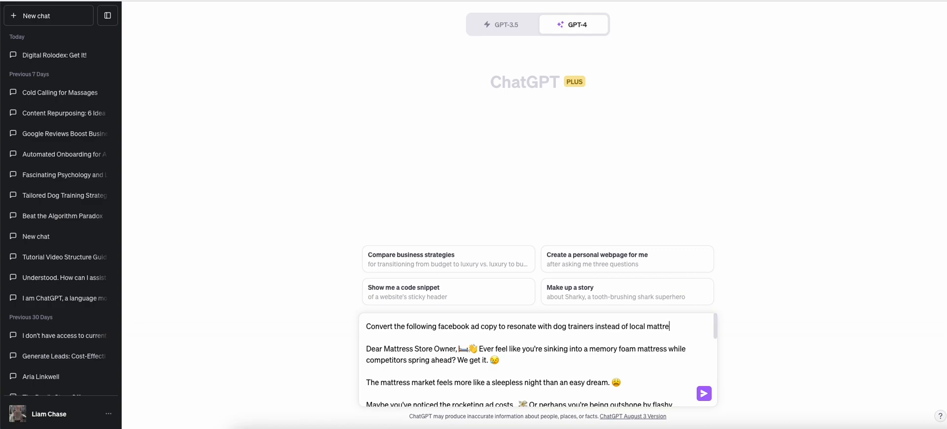
{"action": "type", "text": "tort"}
{"action": "key", "text": "Return"}
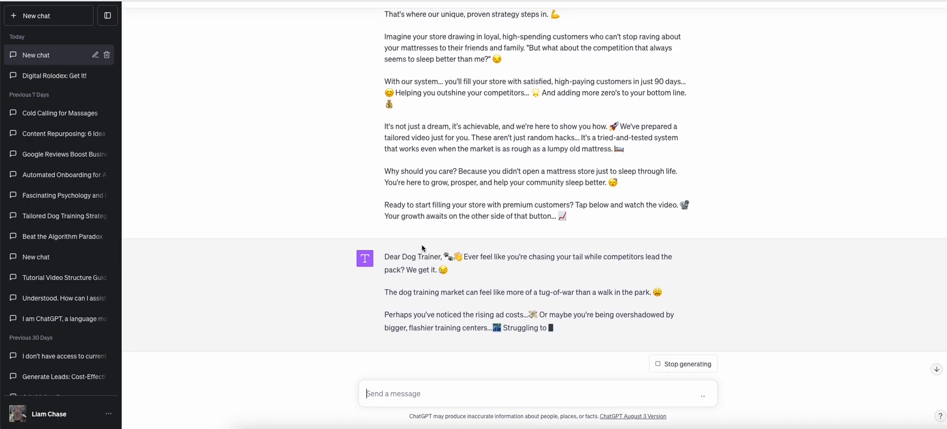
Compare the opening lines of the original mattress ad with those of the generated dog trainer version.
{"action": "scroll", "coordinate": [422, 245], "scroll_direction": "up", "scroll_amount": 3}
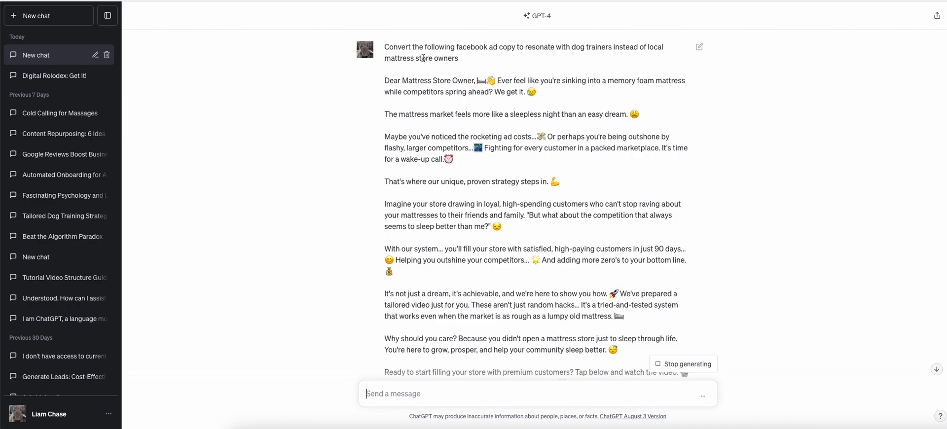
{"action": "left_click_drag", "start_coordinate": [371, 86], "coordinate": [705, 87]}
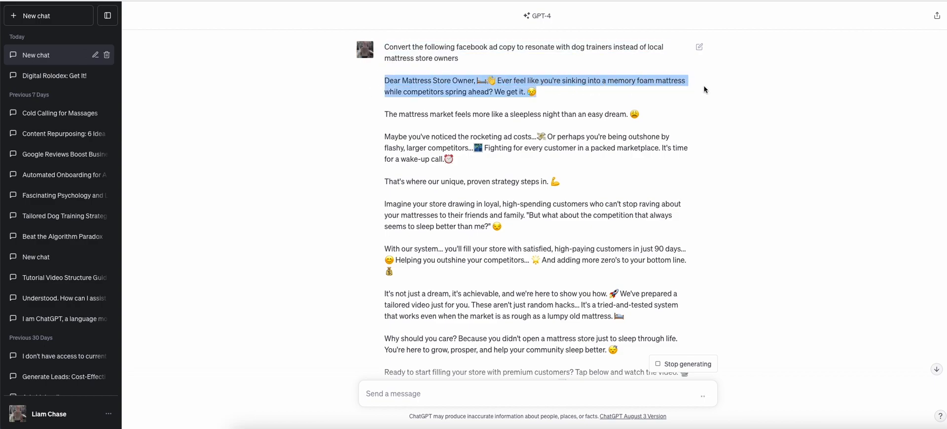
{"action": "left_click", "coordinate": [695, 88]}
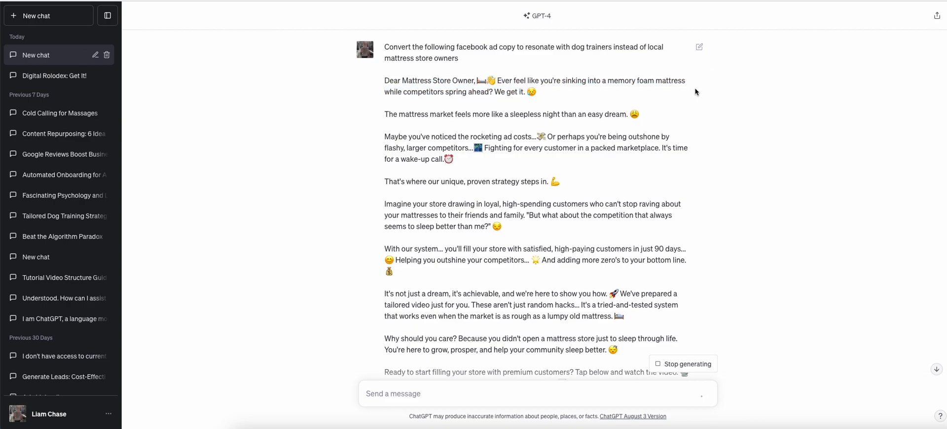
{"action": "scroll", "coordinate": [694, 86], "scroll_direction": "down", "scroll_amount": 5}
{"action": "left_click_drag", "start_coordinate": [471, 168], "coordinate": [674, 173]}
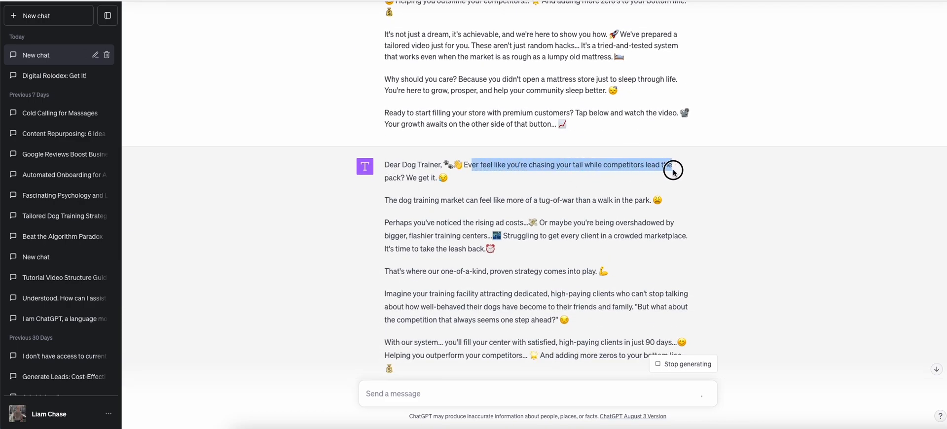
{"action": "left_click_drag", "start_coordinate": [458, 183], "coordinate": [384, 167]}
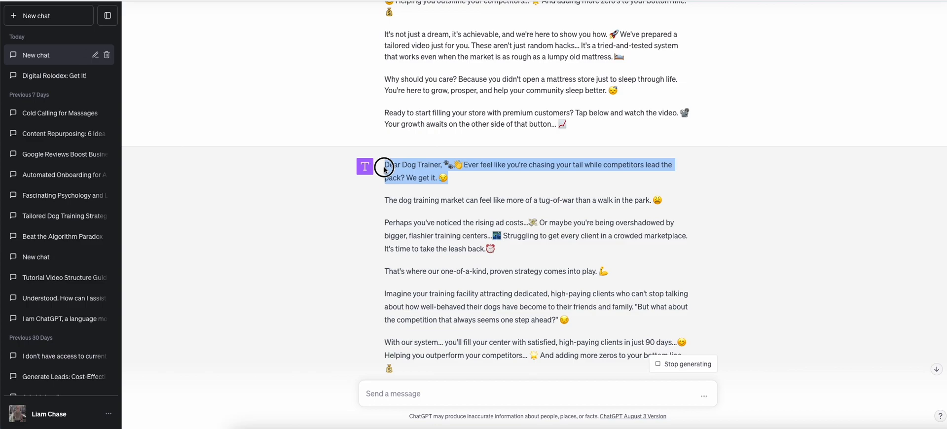
{"action": "left_click_drag", "start_coordinate": [458, 176], "coordinate": [386, 165]}
{"action": "left_click", "coordinate": [386, 166]}
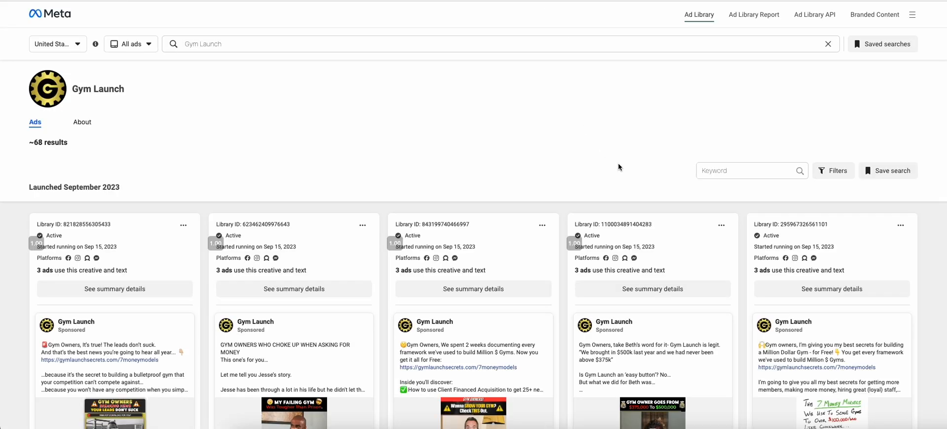
Switch back to the Doorswing results in the Ad Library and examine the creative beneath the expanded August 2023 ad.
{"action": "scroll", "coordinate": [615, 166], "scroll_direction": "down", "scroll_amount": 5}
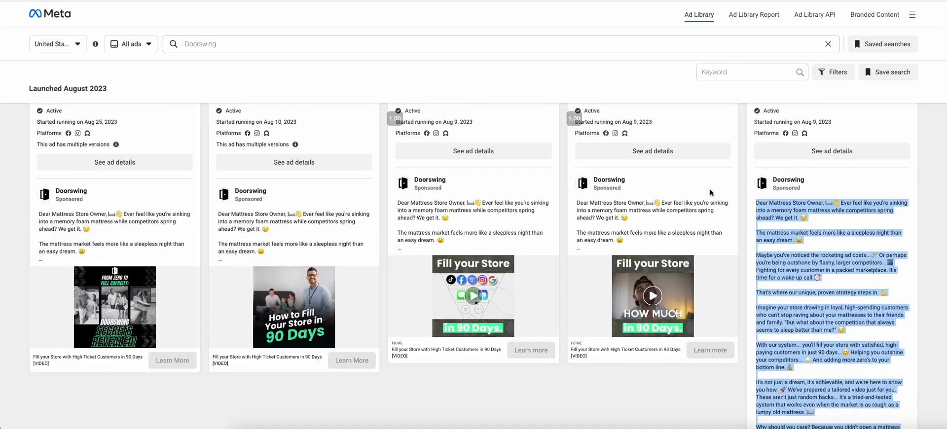
{"action": "left_click", "coordinate": [745, 409]}
{"action": "scroll", "coordinate": [750, 355], "scroll_direction": "down", "scroll_amount": 5}
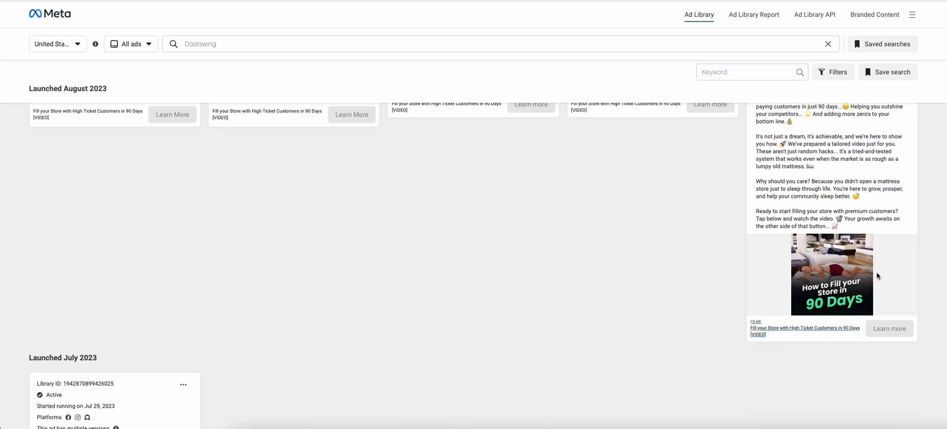
Switch to Canva in a new browser tab and open the recent design B2C Ads (Color Variations).
{"action": "key", "text": "super+t"}
{"action": "type", "text": "canva."}
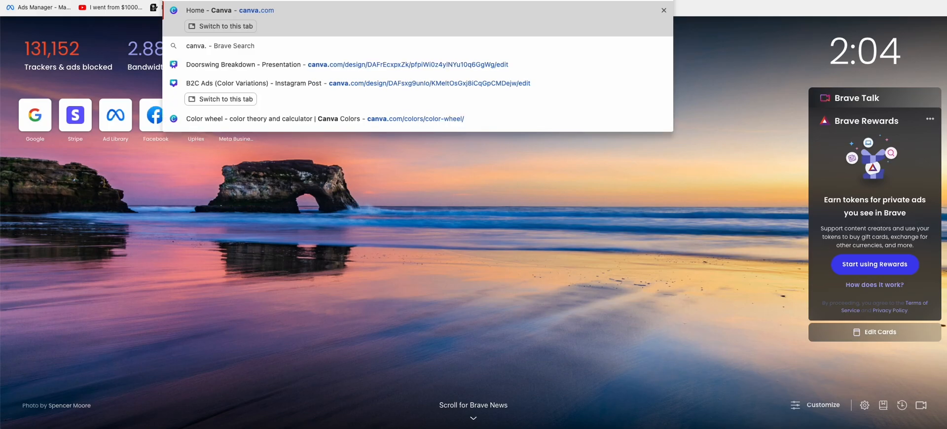
{"action": "key", "text": "Return"}
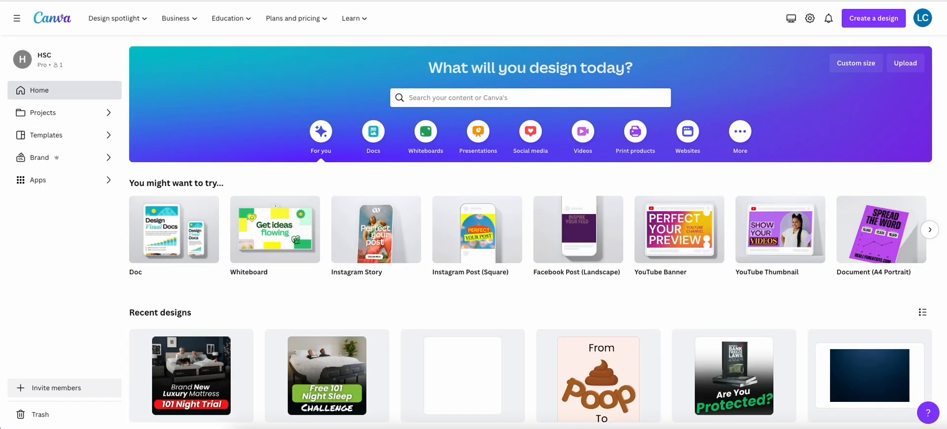
{"action": "scroll", "coordinate": [361, 261], "scroll_direction": "down", "scroll_amount": 1}
{"action": "scroll", "coordinate": [401, 262], "scroll_direction": "down", "scroll_amount": 3}
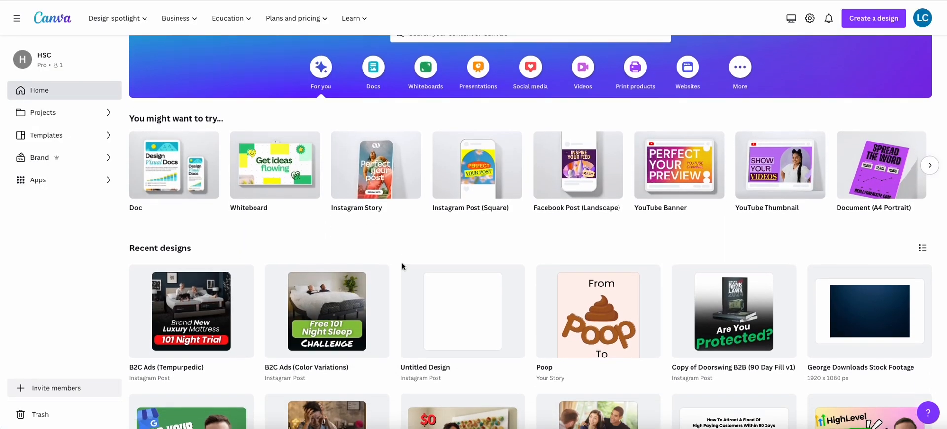
{"action": "scroll", "coordinate": [395, 269], "scroll_direction": "down", "scroll_amount": 1}
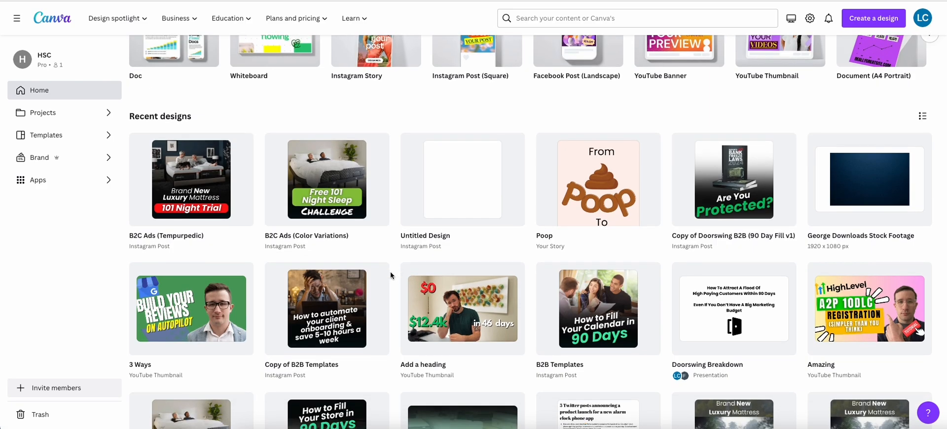
{"action": "scroll", "coordinate": [390, 275], "scroll_direction": "down", "scroll_amount": 2}
{"action": "scroll", "coordinate": [391, 274], "scroll_direction": "up", "scroll_amount": 2}
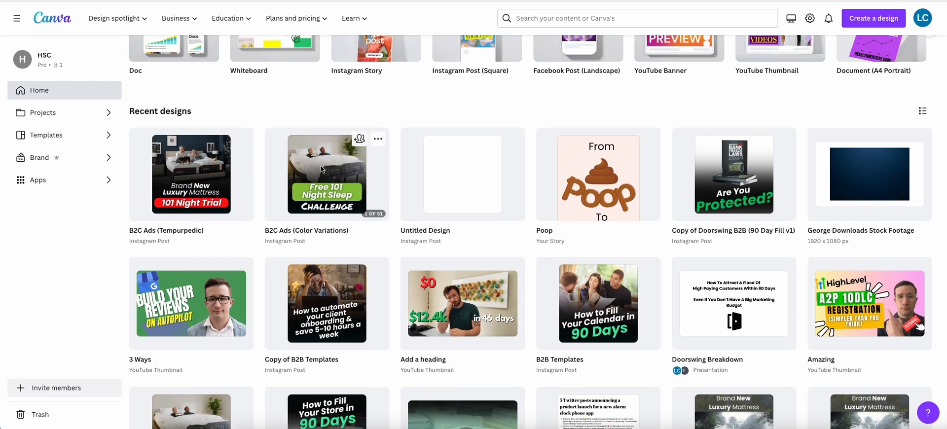
{"action": "left_click", "coordinate": [344, 182]}
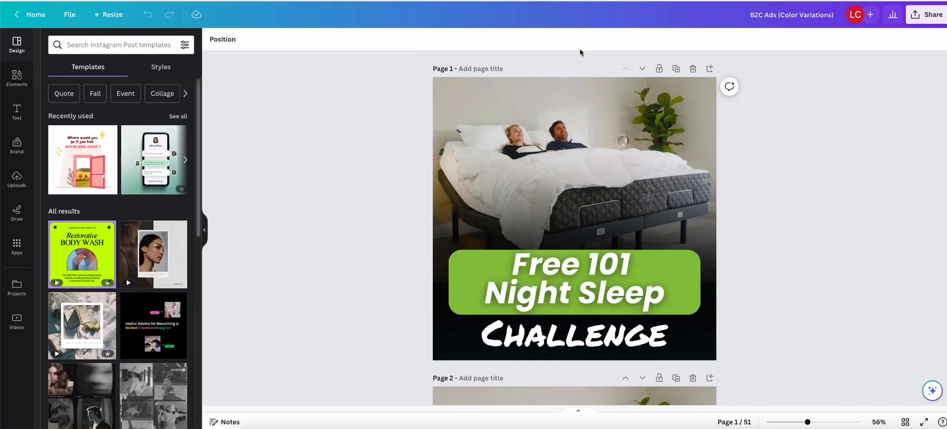
Look over the design's first pages and the available elements, uploads, brand assets and text options.
{"action": "scroll", "coordinate": [390, 195], "scroll_direction": "down", "scroll_amount": 5}
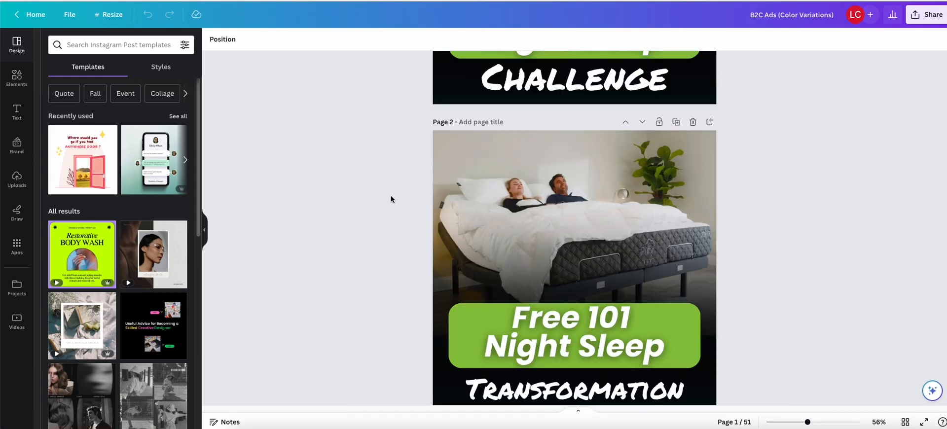
{"action": "scroll", "coordinate": [375, 192], "scroll_direction": "up", "scroll_amount": 5}
{"action": "left_click", "coordinate": [17, 78]}
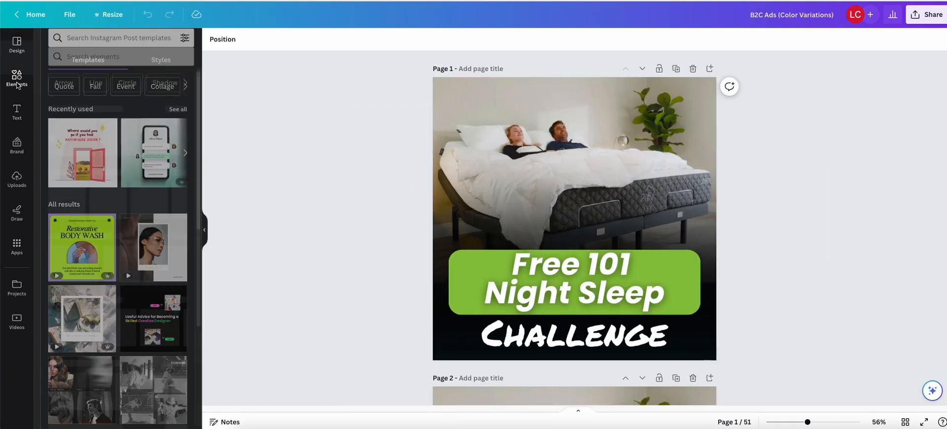
{"action": "left_click", "coordinate": [17, 178]}
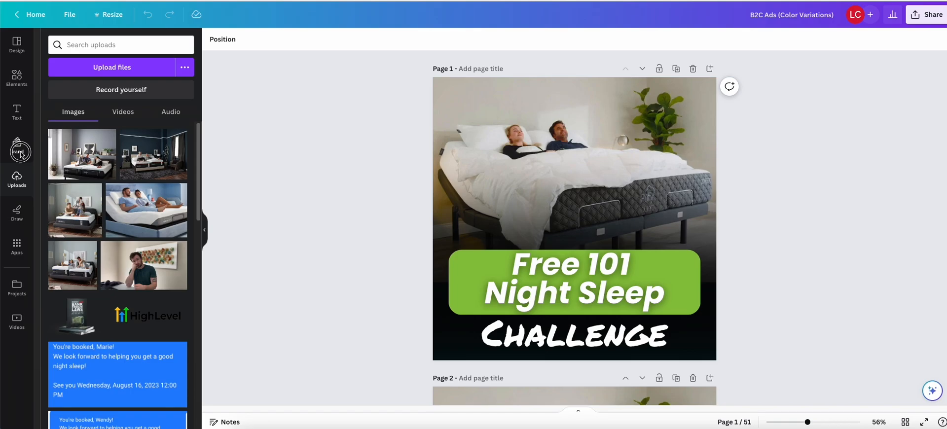
{"action": "left_click", "coordinate": [19, 152]}
{"action": "left_click", "coordinate": [18, 124]}
{"action": "left_click", "coordinate": [17, 150]}
{"action": "left_click", "coordinate": [20, 187]}
{"action": "left_click", "coordinate": [17, 146]}
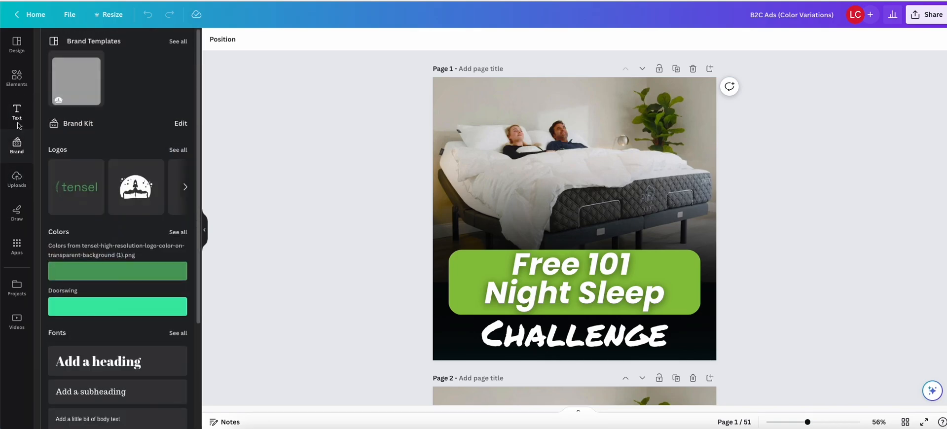
{"action": "left_click", "coordinate": [17, 113]}
Search the elements for "dog trainer" and look through all the matching photos.
{"action": "left_click", "coordinate": [17, 78]}
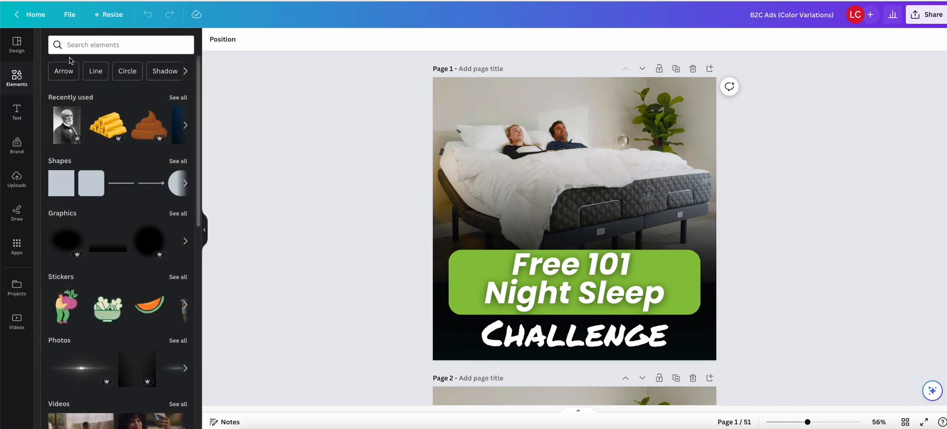
{"action": "left_click", "coordinate": [90, 49]}
{"action": "type", "text": "mat"}
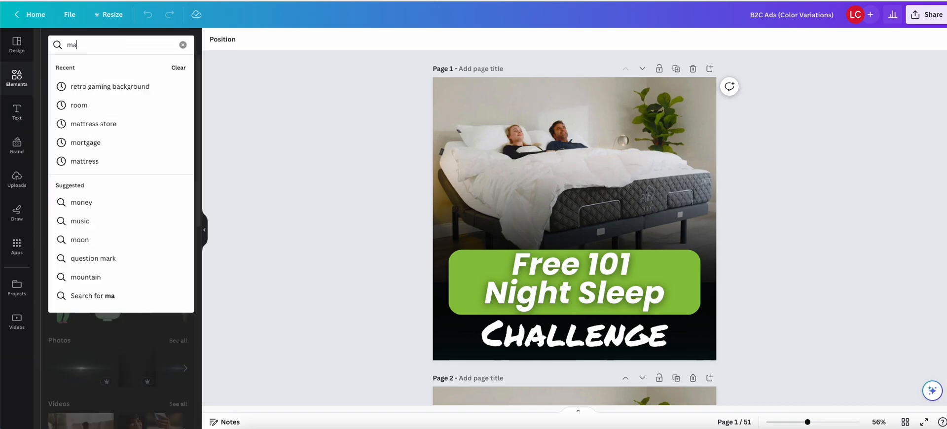
{"action": "key", "text": "BackSpace"}
{"action": "key", "text": "BackSpace"}
{"action": "key", "text": "BackSpace"}
{"action": "type", "text": "dog trainer"}
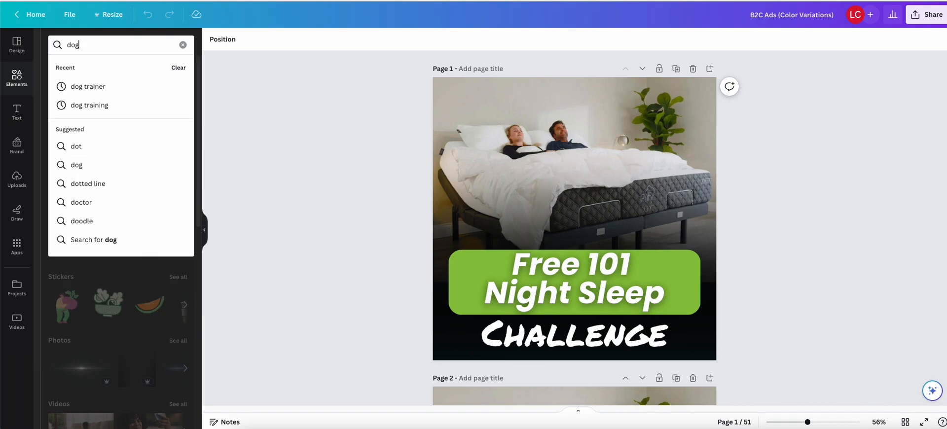
{"action": "key", "text": "Return"}
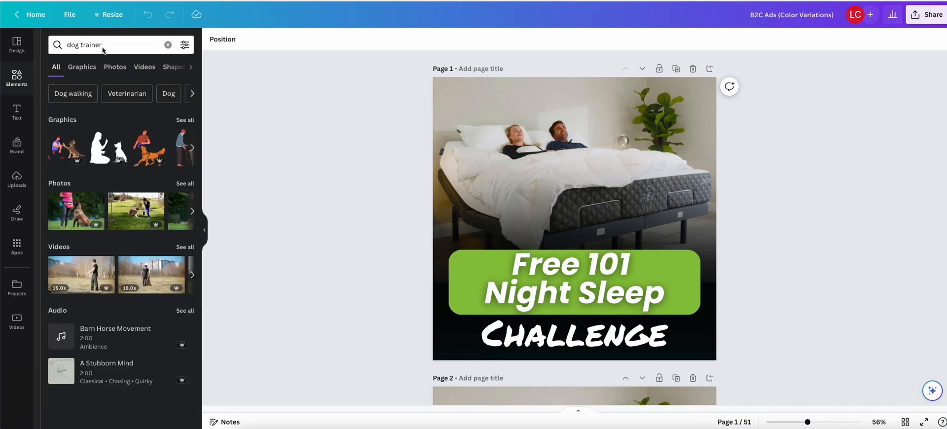
{"action": "left_click", "coordinate": [184, 183]}
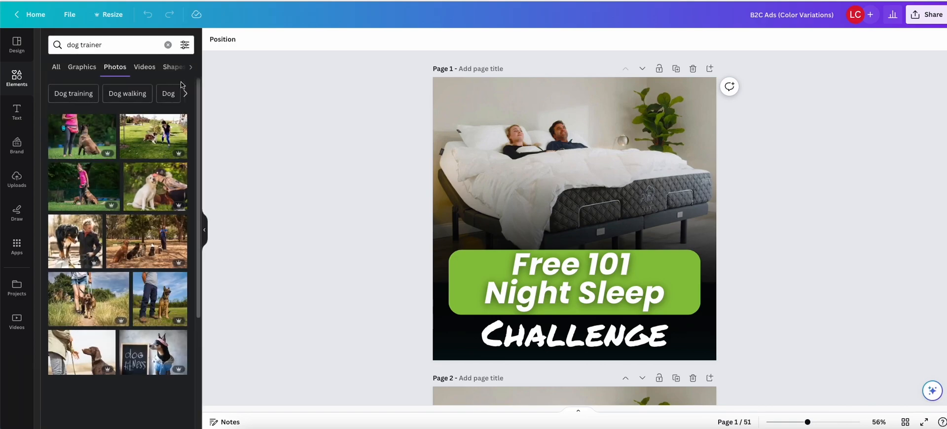
{"action": "scroll", "coordinate": [201, 183], "scroll_direction": "down", "scroll_amount": 2}
{"action": "left_click_drag", "start_coordinate": [201, 183], "coordinate": [197, 148]}
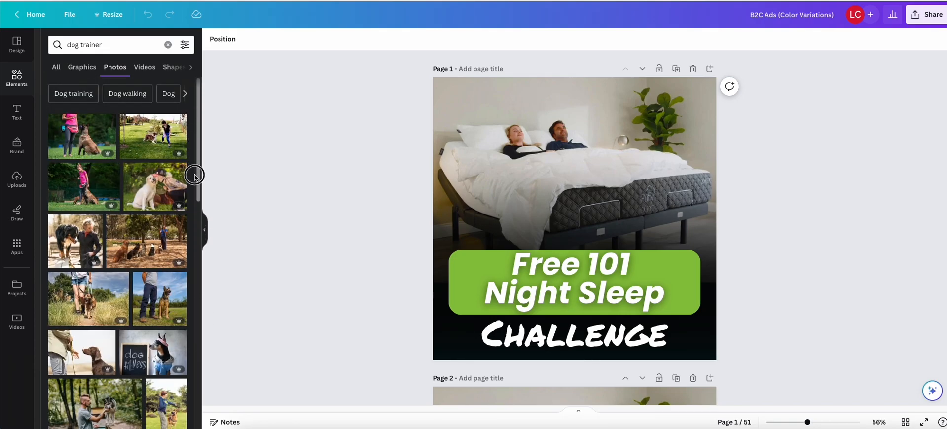
{"action": "scroll", "coordinate": [387, 193], "scroll_direction": "down", "scroll_amount": 10}
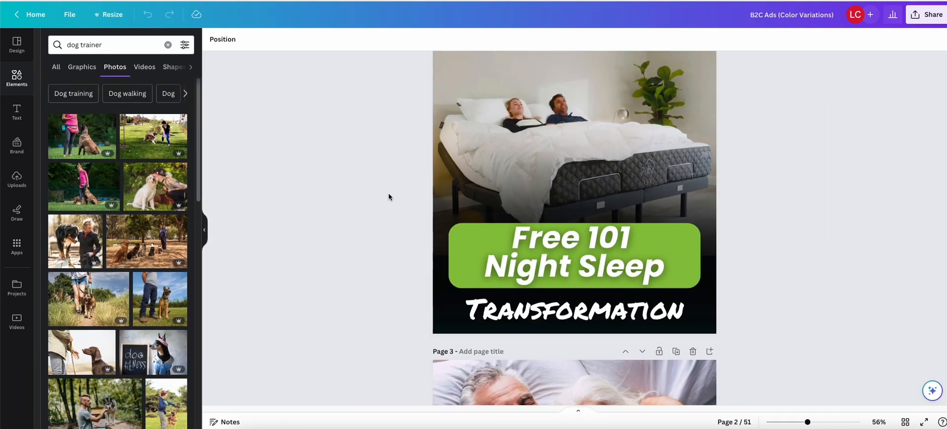
Return to the home page and open the recent Instagram Post design B2B Templates.
{"action": "left_click", "coordinate": [42, 21]}
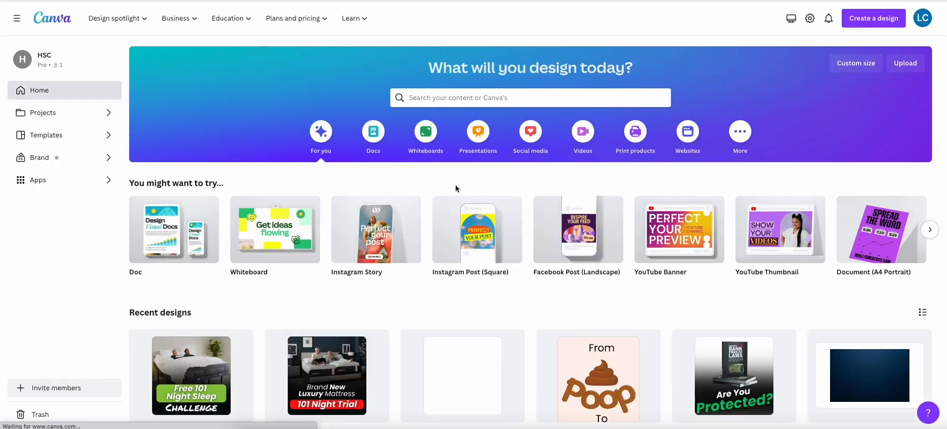
{"action": "scroll", "coordinate": [454, 188], "scroll_direction": "down", "scroll_amount": 4}
{"action": "scroll", "coordinate": [396, 236], "scroll_direction": "down", "scroll_amount": 1}
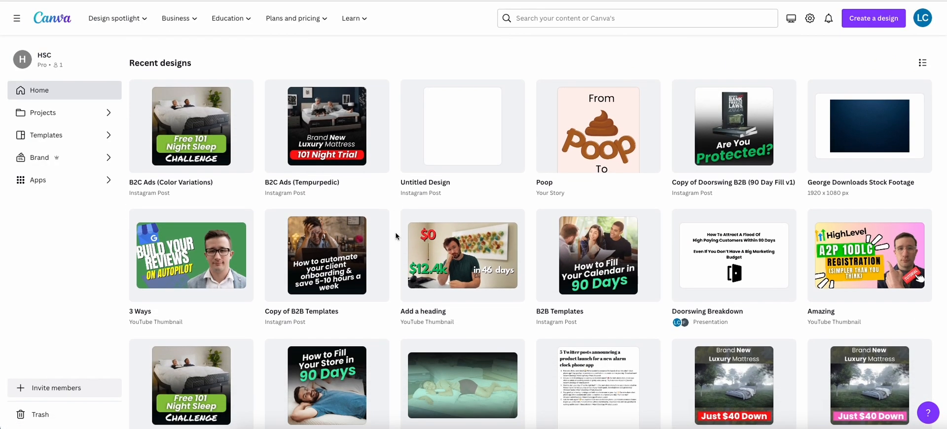
{"action": "scroll", "coordinate": [397, 236], "scroll_direction": "down", "scroll_amount": 2}
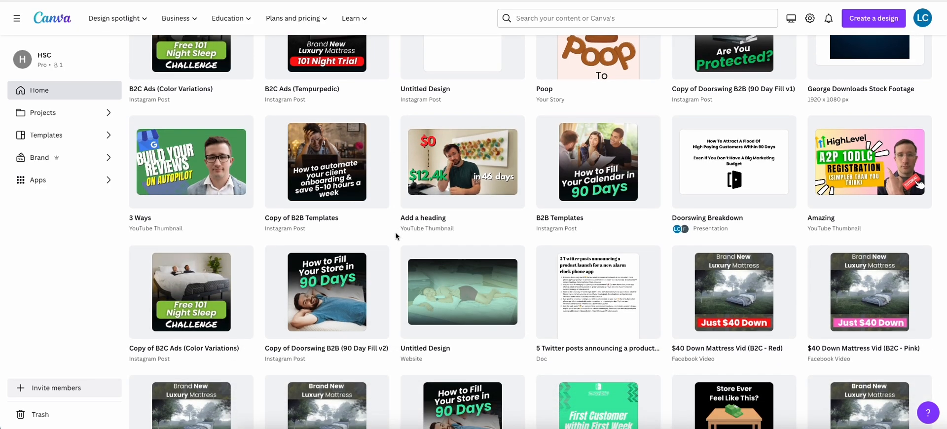
{"action": "scroll", "coordinate": [396, 236], "scroll_direction": "down", "scroll_amount": 2}
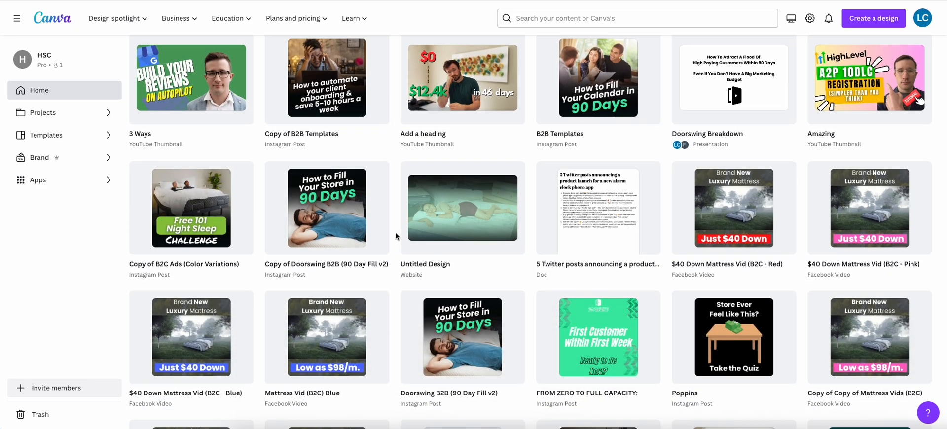
{"action": "scroll", "coordinate": [396, 236], "scroll_direction": "up", "scroll_amount": 1}
{"action": "left_click", "coordinate": [617, 137]}
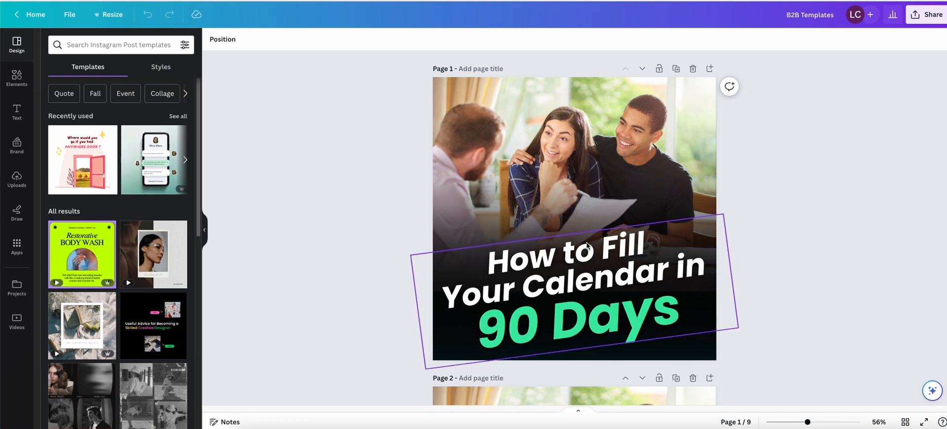
{"action": "scroll", "coordinate": [372, 200], "scroll_direction": "down", "scroll_amount": 3}
{"action": "scroll", "coordinate": [383, 197], "scroll_direction": "up", "scroll_amount": 3}
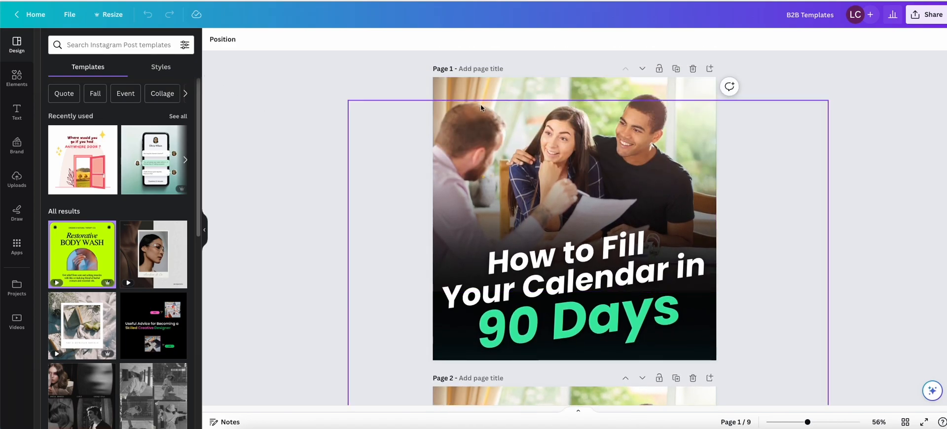
Select the meeting photo on page 1 and search the design templates for "dog trainer".
{"action": "left_click", "coordinate": [667, 128]}
{"action": "left_click", "coordinate": [129, 46]}
{"action": "type", "text": "dog trainer"}
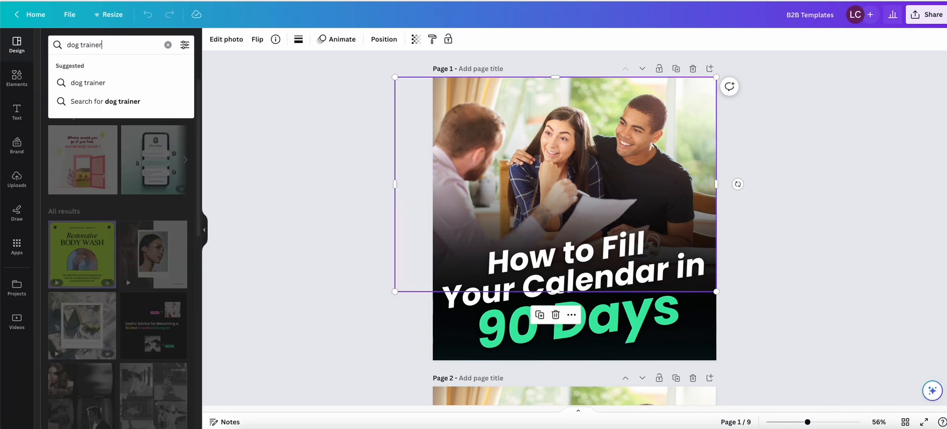
{"action": "key", "text": "Return"}
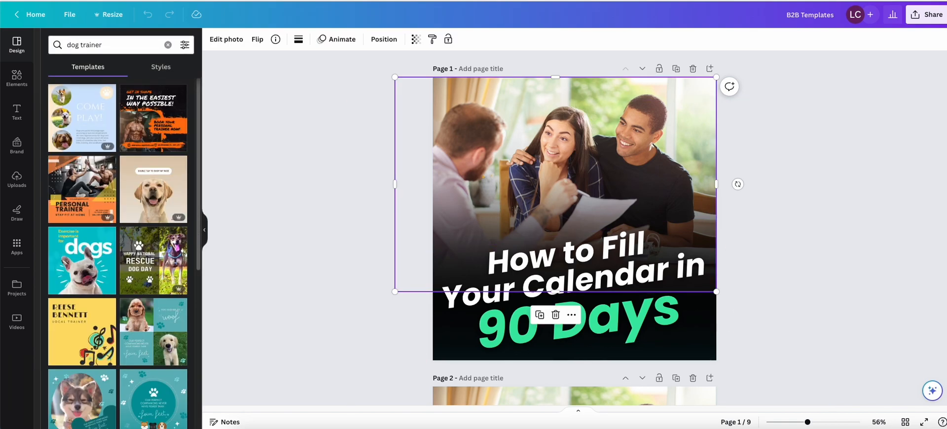
Search the elements for "dog trainer", show only photos, and delete the meeting photo from page 1.
{"action": "left_click", "coordinate": [17, 77]}
{"action": "left_click", "coordinate": [111, 45]}
{"action": "type", "text": "dog"}
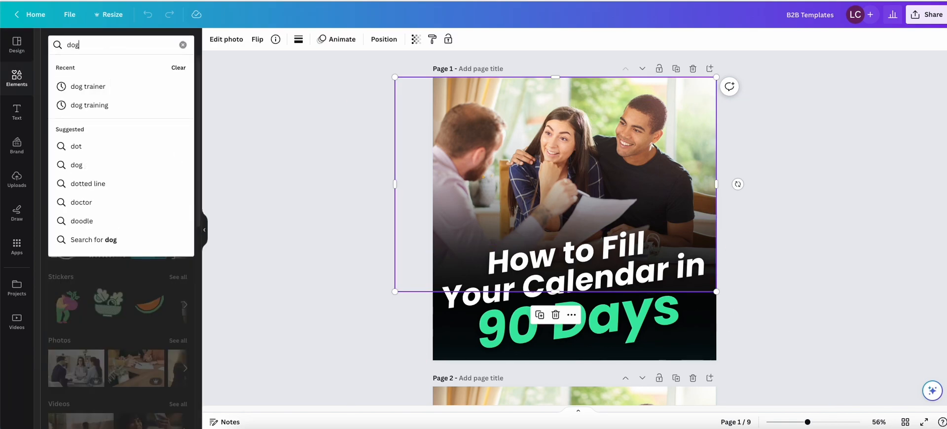
{"action": "type", "text": " trainer"}
{"action": "key", "text": "Return"}
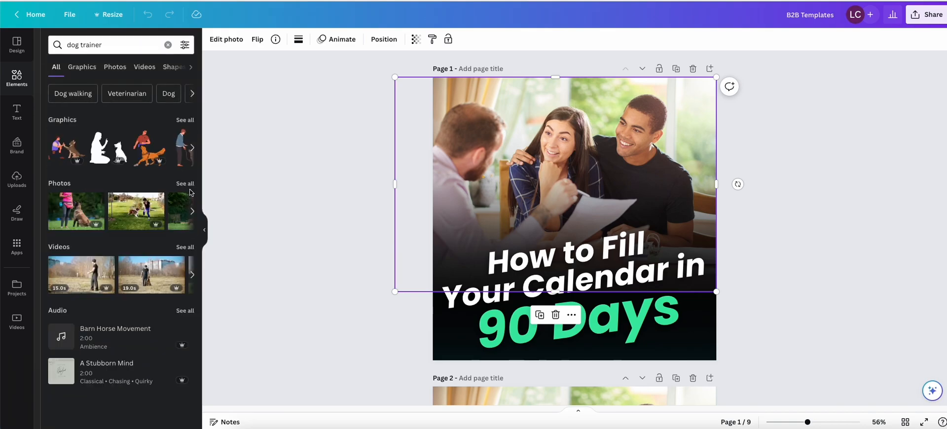
{"action": "left_click", "coordinate": [115, 67]}
{"action": "key", "text": "Delete"}
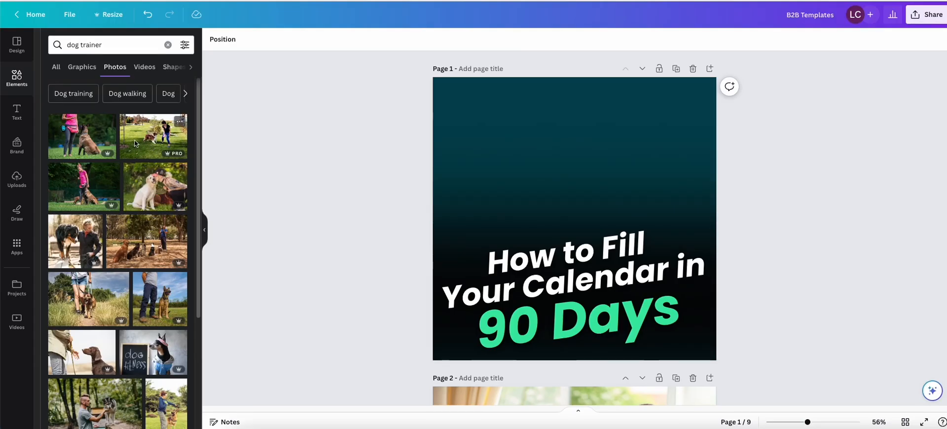
Add the park photo of a woman training a dog to page 1 and enlarge it to about 1,346 by 898 across the page's upper part.
{"action": "left_click", "coordinate": [134, 141]}
{"action": "left_click_drag", "start_coordinate": [573, 252], "coordinate": [551, 187]}
{"action": "left_click_drag", "start_coordinate": [667, 251], "coordinate": [768, 343]}
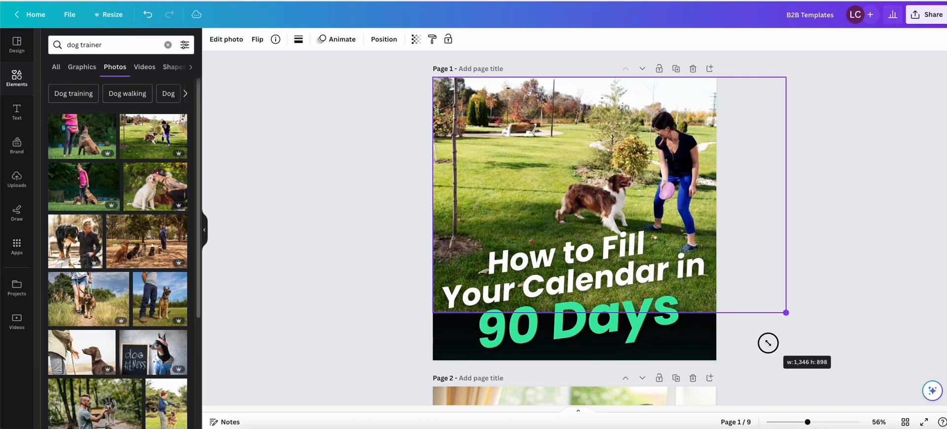
{"action": "left_click_drag", "start_coordinate": [640, 140], "coordinate": [612, 135]}
Send the dog training photo behind the dark gradient and headline, and shift it slightly upward.
{"action": "right_click", "coordinate": [646, 161]}
{"action": "mouse_move", "coordinate": [672, 270]}
{"action": "left_click", "coordinate": [812, 330]}
{"action": "left_click", "coordinate": [815, 176]}
{"action": "left_click_drag", "start_coordinate": [633, 99], "coordinate": [635, 85]}
{"action": "left_click", "coordinate": [827, 219]}
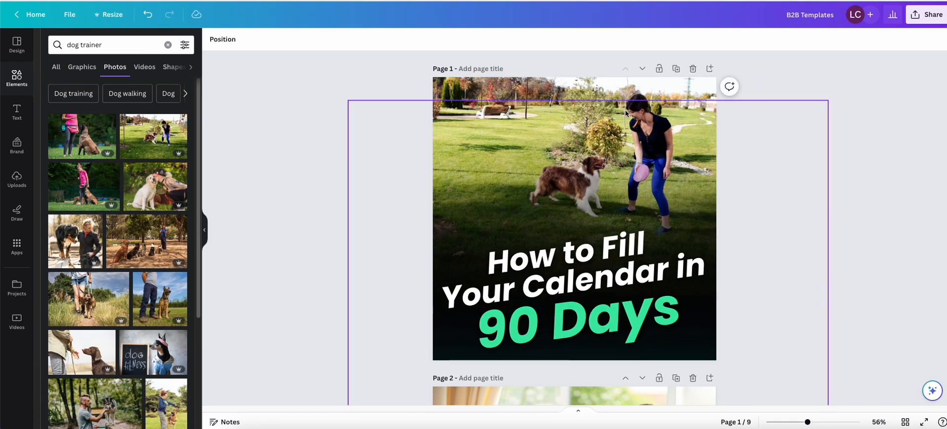
Compare the edited page 1 with page 2, and examine its headline, photo and gradient.
{"action": "scroll", "coordinate": [408, 295], "scroll_direction": "down", "scroll_amount": 5}
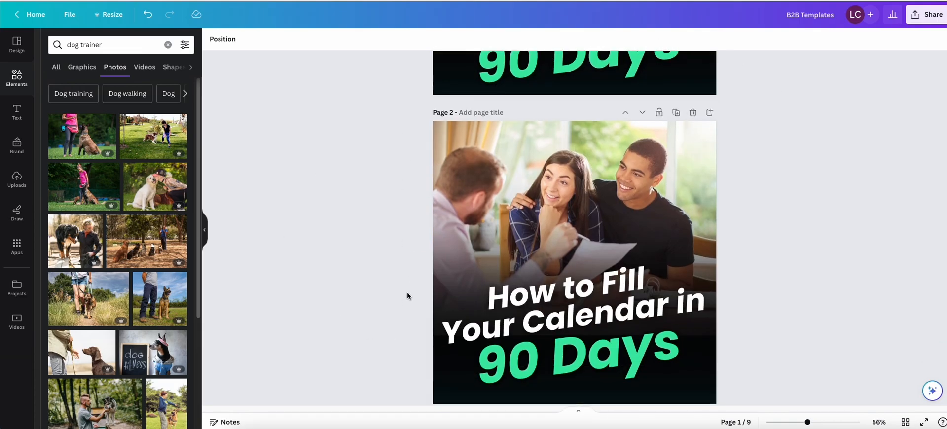
{"action": "scroll", "coordinate": [412, 290], "scroll_direction": "up", "scroll_amount": 5}
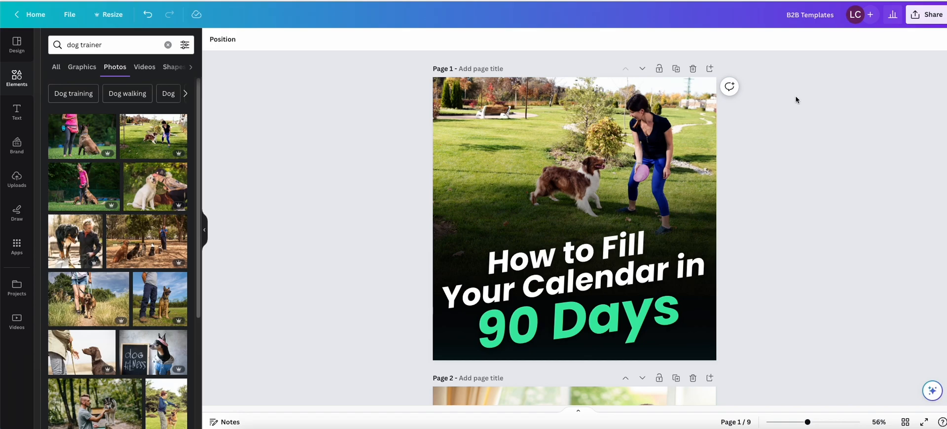
{"action": "left_click", "coordinate": [558, 284]}
{"action": "left_click", "coordinate": [795, 258]}
{"action": "left_click", "coordinate": [587, 279]}
{"action": "left_click", "coordinate": [587, 173]}
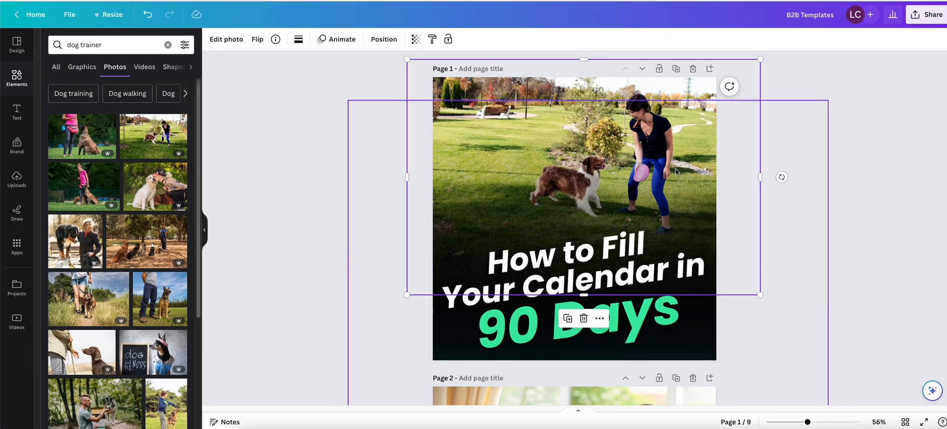
{"action": "left_click", "coordinate": [825, 315]}
{"action": "left_click", "coordinate": [629, 89]}
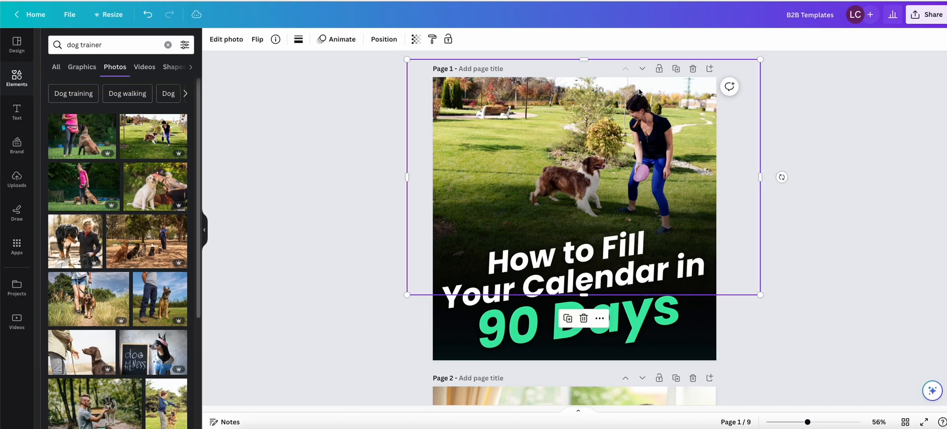
{"action": "left_click", "coordinate": [708, 344]}
{"action": "mouse_move", "coordinate": [708, 344]}
{"action": "left_mouse_down"}
{"action": "mouse_move", "coordinate": [707, 323]}
{"action": "mouse_move", "coordinate": [706, 348]}
{"action": "left_mouse_up"}
{"action": "left_click", "coordinate": [707, 328]}
{"action": "left_click", "coordinate": [886, 219]}
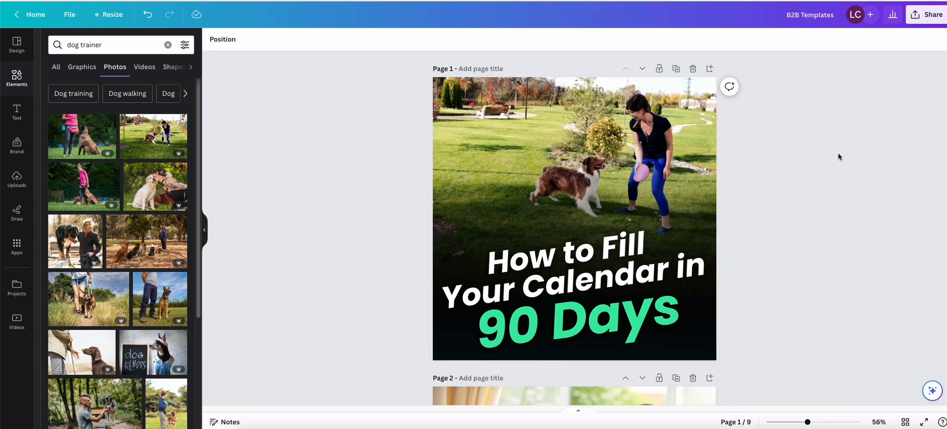
Return to the home page and open the recent design B2C Ads (Tempurpedic).
{"action": "left_click", "coordinate": [32, 15]}
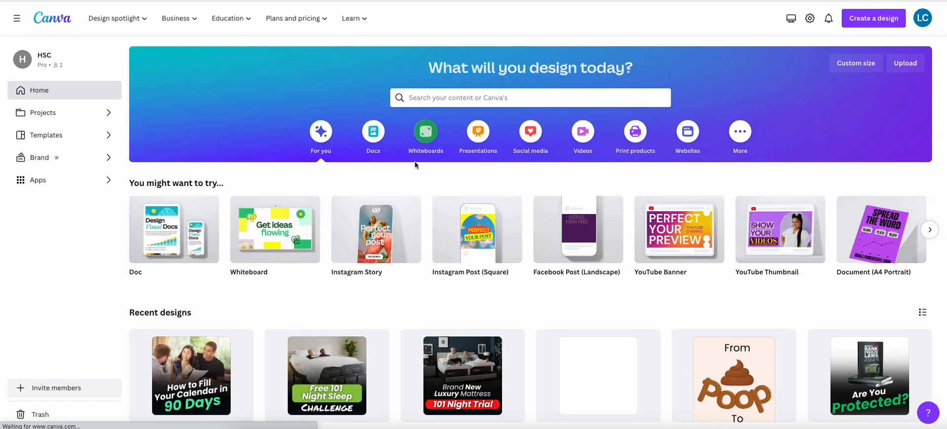
{"action": "scroll", "coordinate": [388, 187], "scroll_direction": "down", "scroll_amount": 2}
{"action": "left_click", "coordinate": [448, 264]}
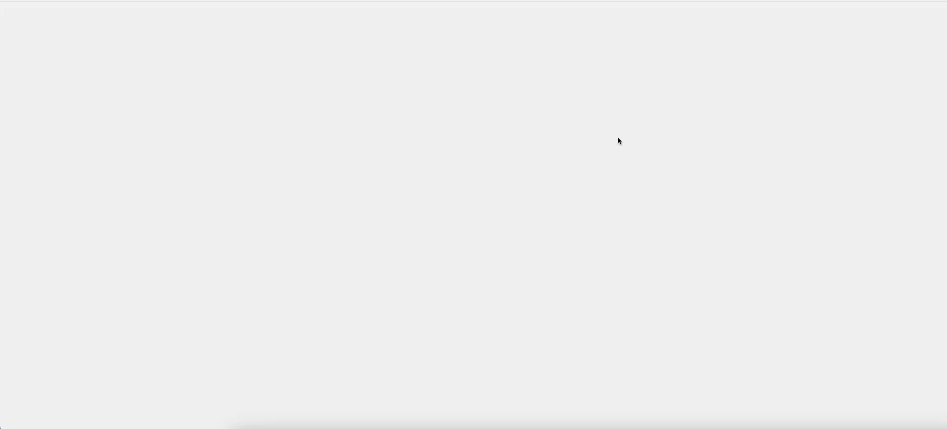
Look through the mattress ads on the first twelve pages, comparing their photos, offers and banner colors.
{"action": "scroll", "coordinate": [779, 132], "scroll_direction": "down", "scroll_amount": 6}
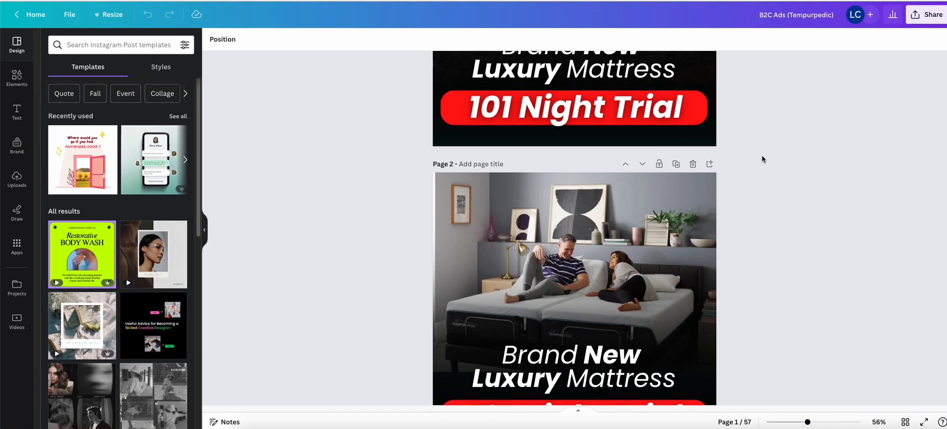
{"action": "scroll", "coordinate": [762, 161], "scroll_direction": "down", "scroll_amount": 6}
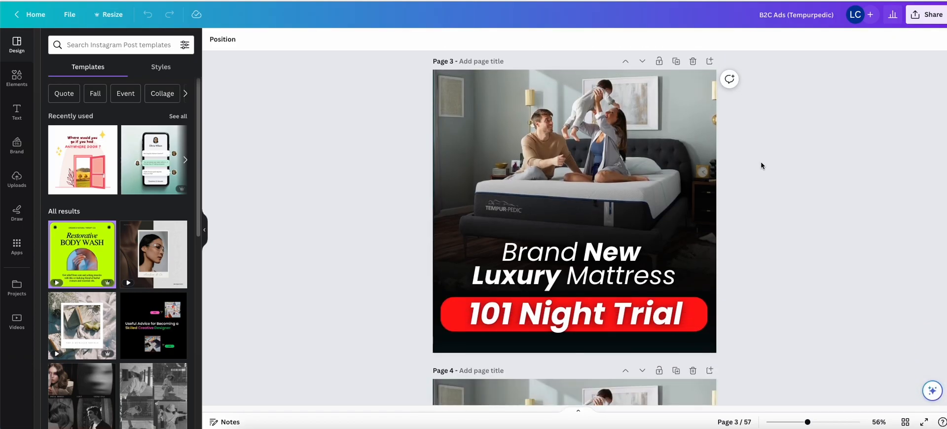
{"action": "scroll", "coordinate": [761, 162], "scroll_direction": "up", "scroll_amount": 3}
{"action": "scroll", "coordinate": [761, 165], "scroll_direction": "up", "scroll_amount": 3}
{"action": "scroll", "coordinate": [761, 164], "scroll_direction": "down", "scroll_amount": 2}
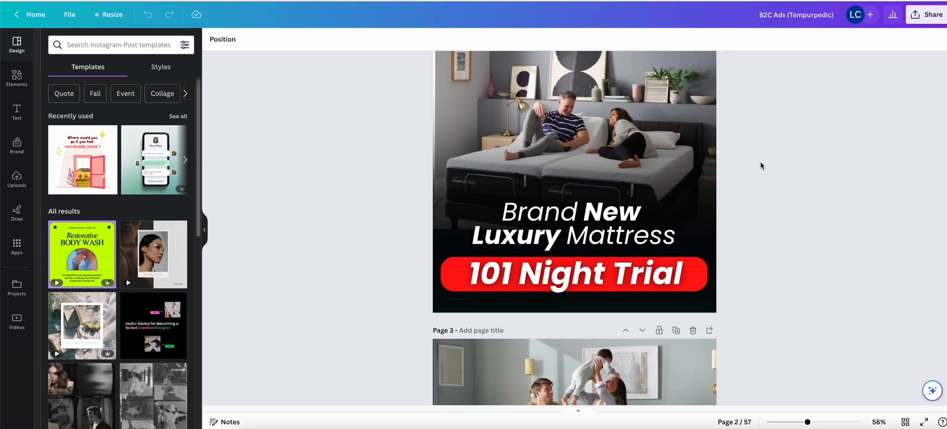
{"action": "scroll", "coordinate": [760, 164], "scroll_direction": "down", "scroll_amount": 15}
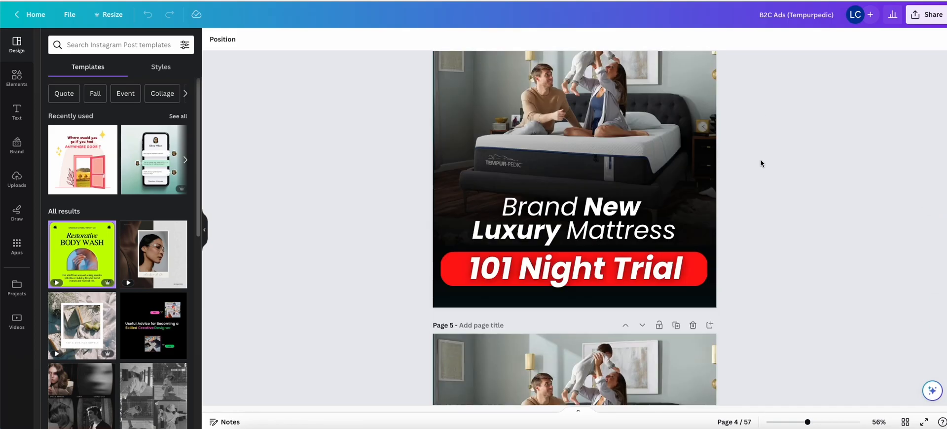
{"action": "scroll", "coordinate": [761, 163], "scroll_direction": "down", "scroll_amount": 20}
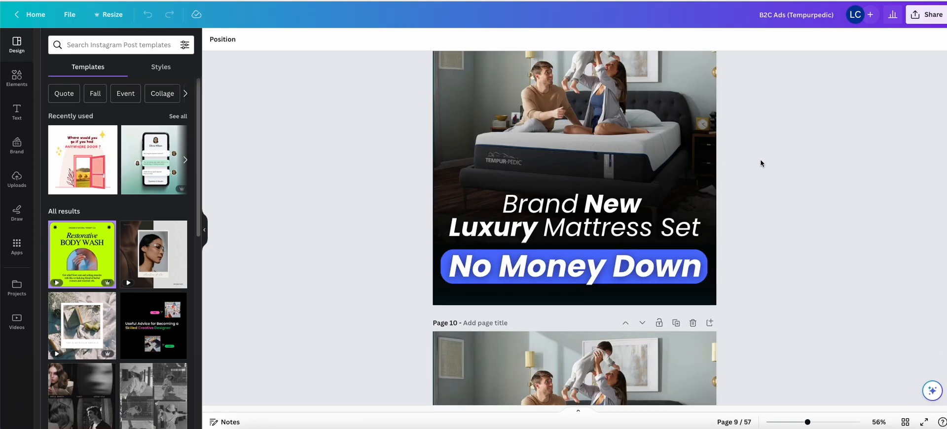
{"action": "scroll", "coordinate": [760, 159], "scroll_direction": "down", "scroll_amount": 16}
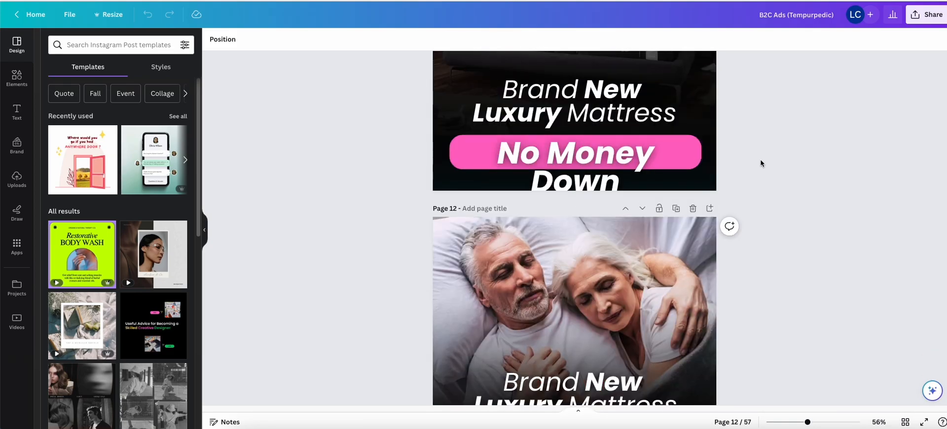
Go back to the first pages and review how the 101 Night Trial offer is paired with different photos.
{"action": "scroll", "coordinate": [760, 159], "scroll_direction": "up", "scroll_amount": 20}
{"action": "scroll", "coordinate": [760, 164], "scroll_direction": "up", "scroll_amount": 7}
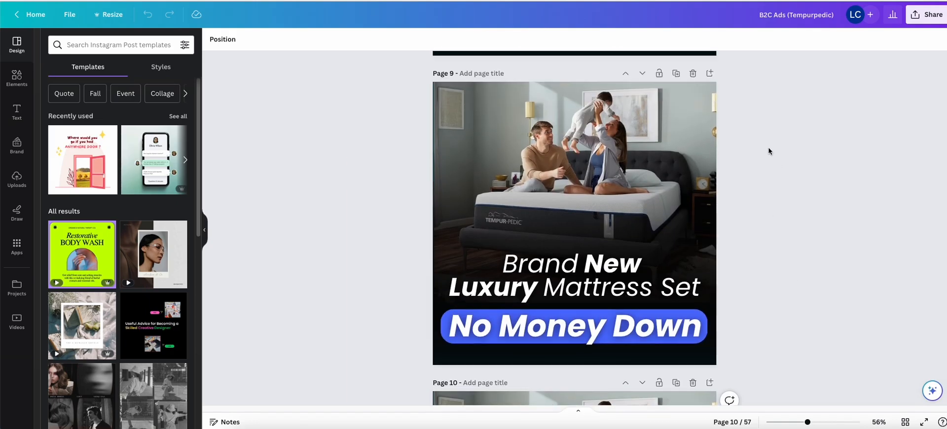
{"action": "scroll", "coordinate": [759, 148], "scroll_direction": "up", "scroll_amount": 15}
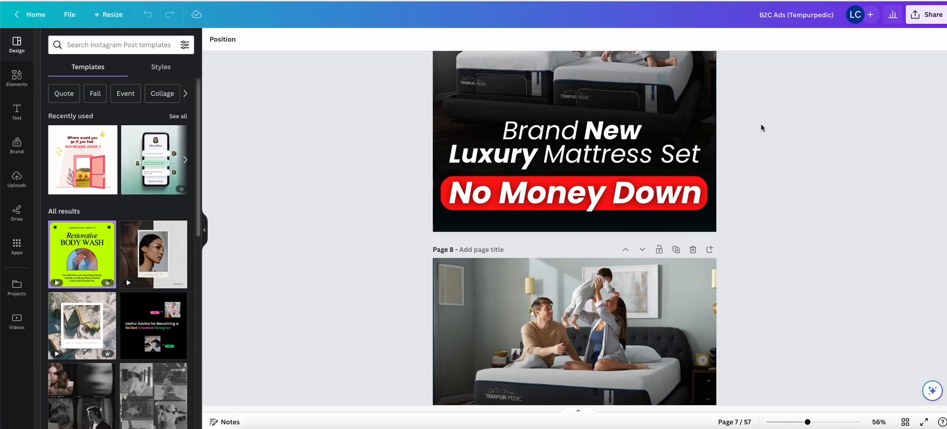
{"action": "scroll", "coordinate": [756, 137], "scroll_direction": "up", "scroll_amount": 5}
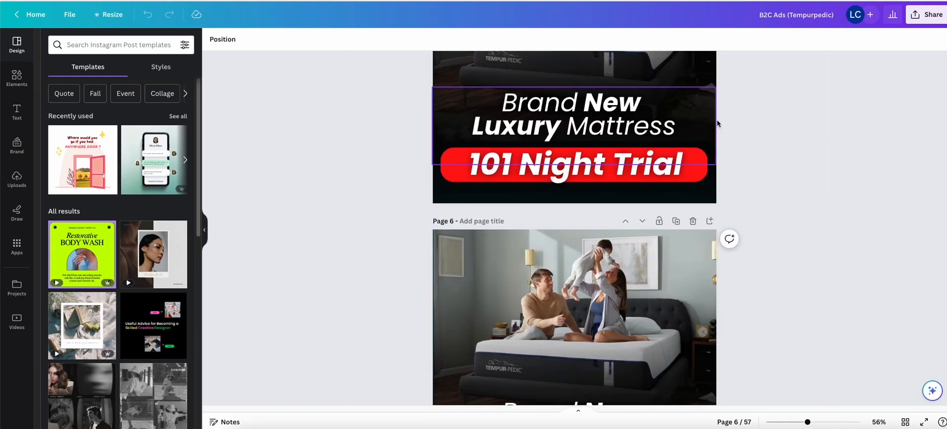
{"action": "scroll", "coordinate": [691, 197], "scroll_direction": "up", "scroll_amount": 2}
{"action": "scroll", "coordinate": [750, 146], "scroll_direction": "up", "scroll_amount": 3}
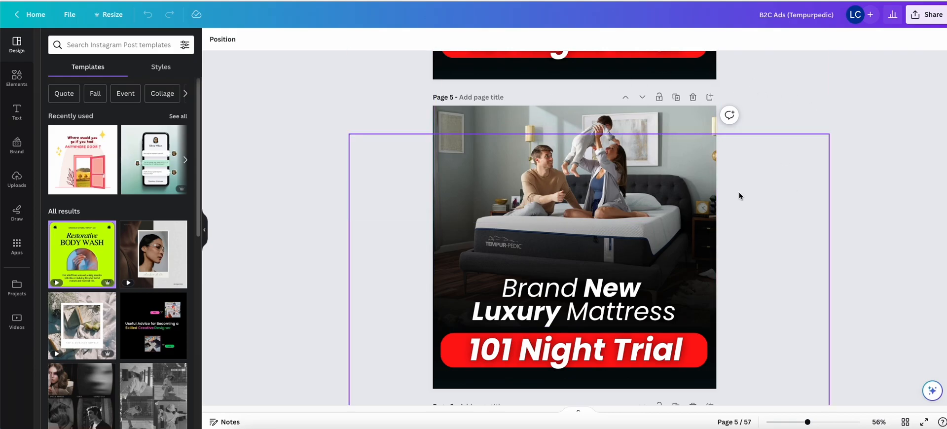
{"action": "scroll", "coordinate": [759, 120], "scroll_direction": "up", "scroll_amount": 15}
{"action": "scroll", "coordinate": [735, 133], "scroll_direction": "down", "scroll_amount": 1}
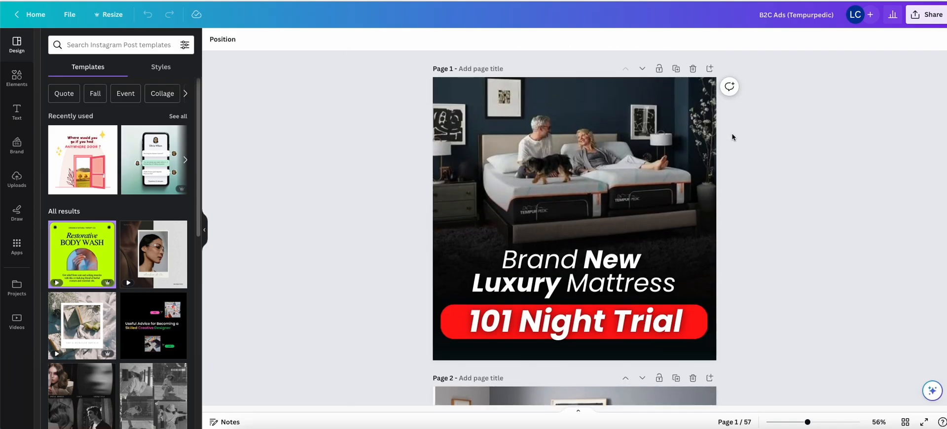
{"action": "scroll", "coordinate": [780, 134], "scroll_direction": "up", "scroll_amount": 2}
{"action": "scroll", "coordinate": [780, 131], "scroll_direction": "down", "scroll_amount": 2}
{"action": "scroll", "coordinate": [780, 132], "scroll_direction": "down", "scroll_amount": 1}
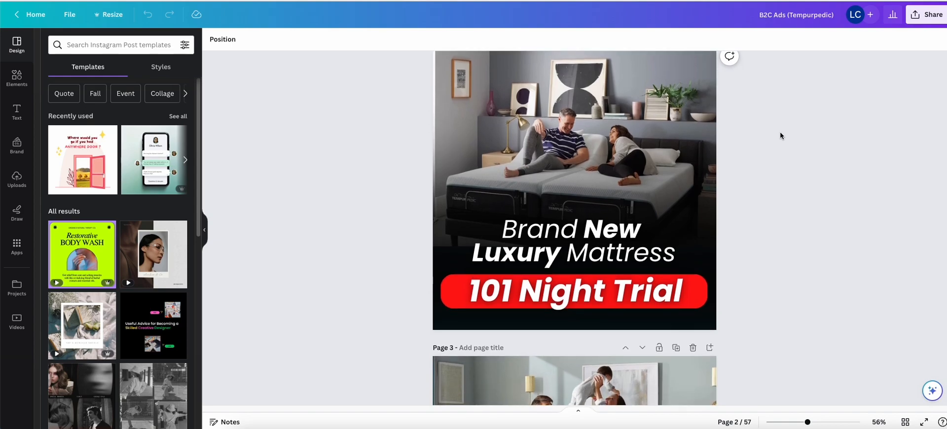
{"action": "scroll", "coordinate": [789, 148], "scroll_direction": "up", "scroll_amount": 3}
{"action": "scroll", "coordinate": [824, 194], "scroll_direction": "down", "scroll_amount": 3}
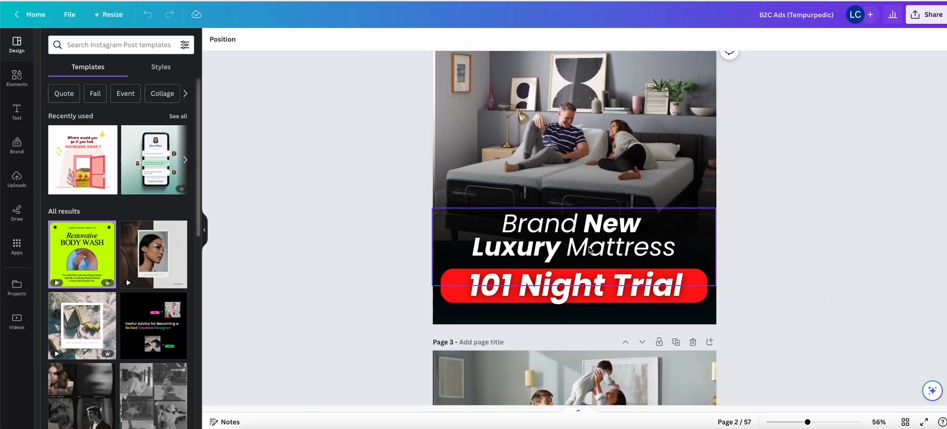
Examine the mattress ad variations from page 3 through page 52, comparing the offers, photos and banner colors.
{"action": "scroll", "coordinate": [777, 161], "scroll_direction": "down", "scroll_amount": 20}
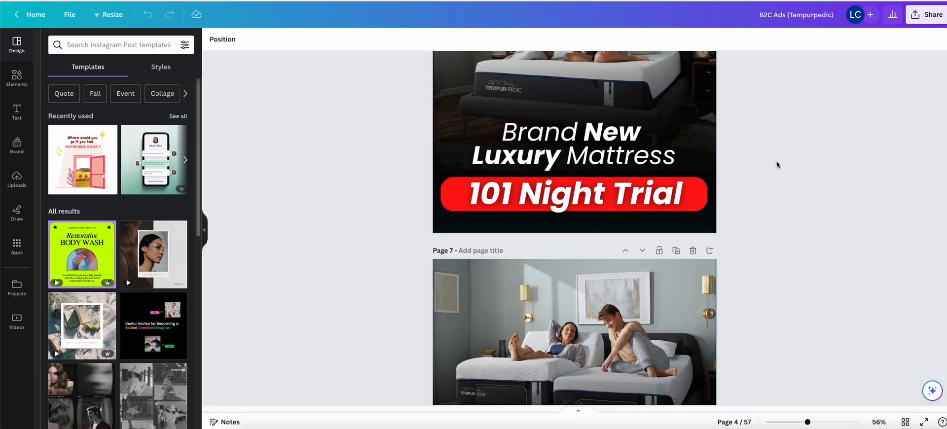
{"action": "scroll", "coordinate": [789, 141], "scroll_direction": "down", "scroll_amount": 15}
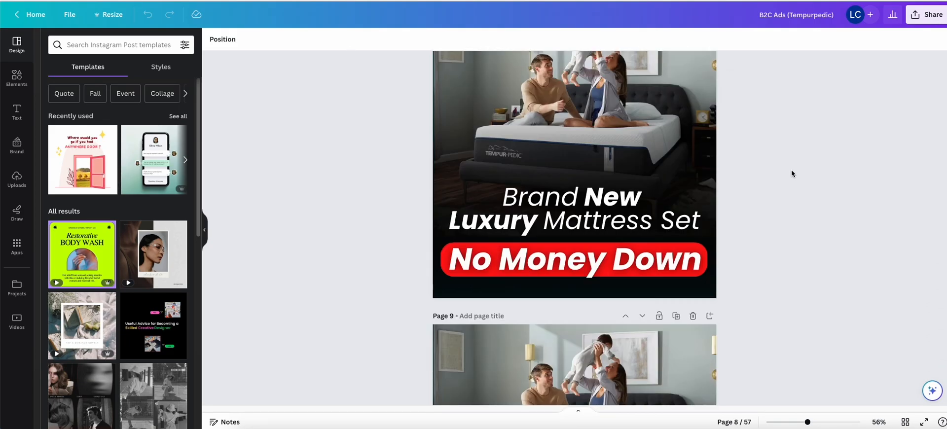
{"action": "scroll", "coordinate": [772, 286], "scroll_direction": "down", "scroll_amount": 15}
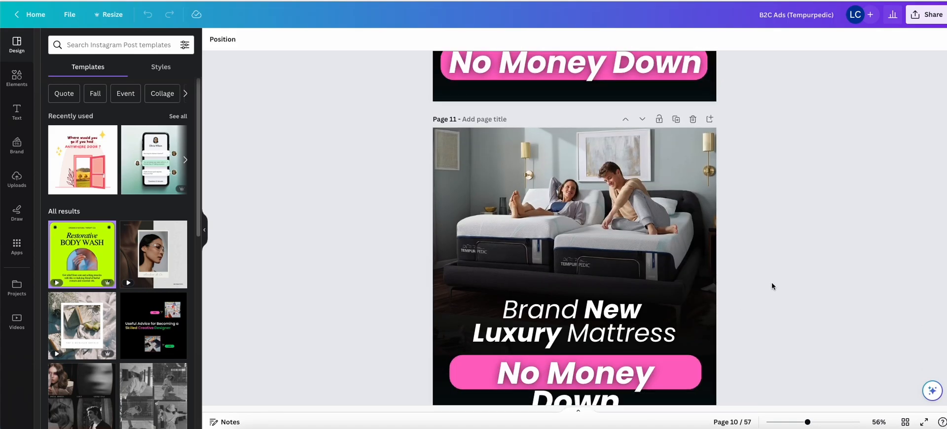
{"action": "scroll", "coordinate": [772, 284], "scroll_direction": "up", "scroll_amount": 3}
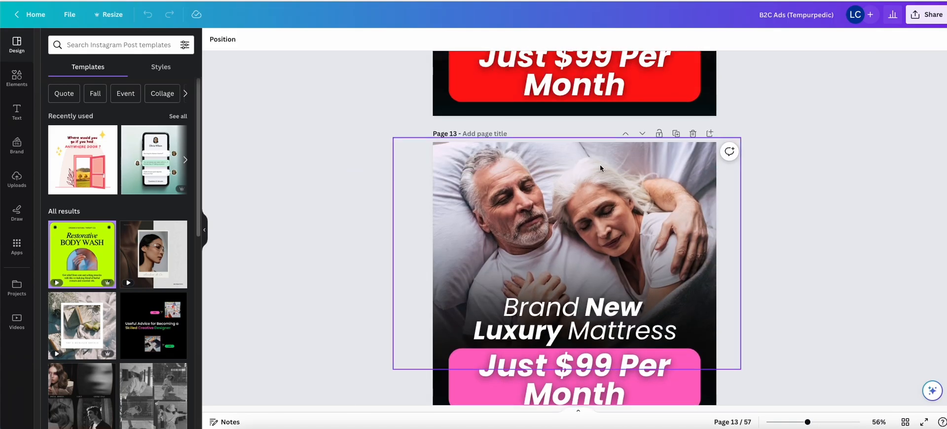
{"action": "scroll", "coordinate": [804, 188], "scroll_direction": "down", "scroll_amount": 20}
{"action": "scroll", "coordinate": [664, 203], "scroll_direction": "up", "scroll_amount": 4}
{"action": "scroll", "coordinate": [764, 153], "scroll_direction": "down", "scroll_amount": 20}
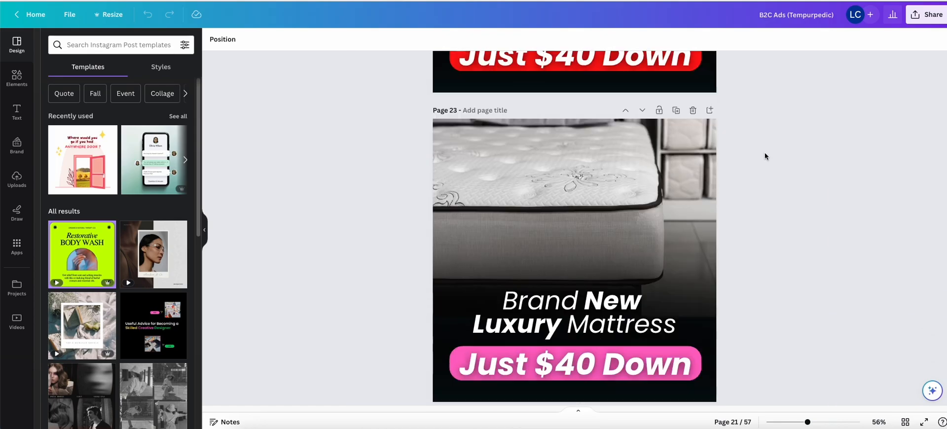
{"action": "scroll", "coordinate": [764, 154], "scroll_direction": "down", "scroll_amount": 20}
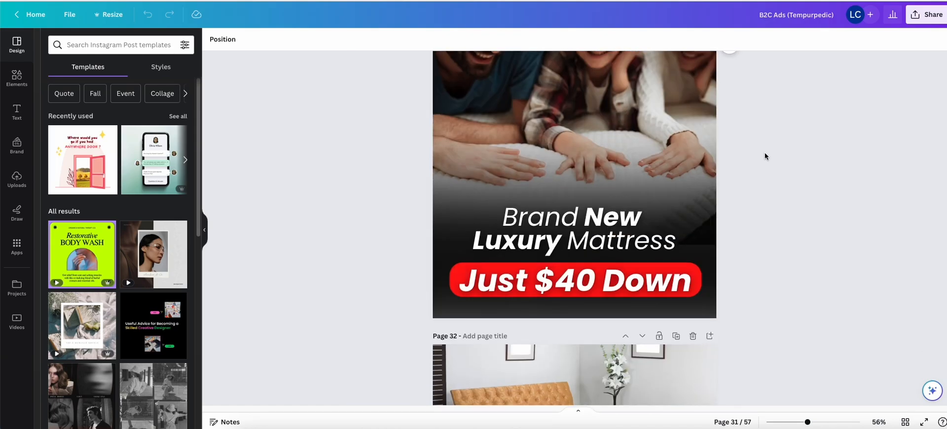
{"action": "scroll", "coordinate": [765, 156], "scroll_direction": "down", "scroll_amount": 20}
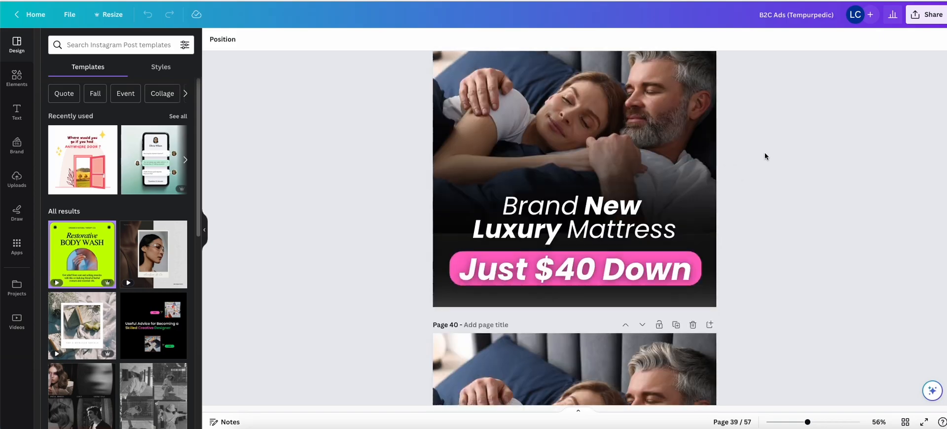
{"action": "scroll", "coordinate": [765, 155], "scroll_direction": "down", "scroll_amount": 20}
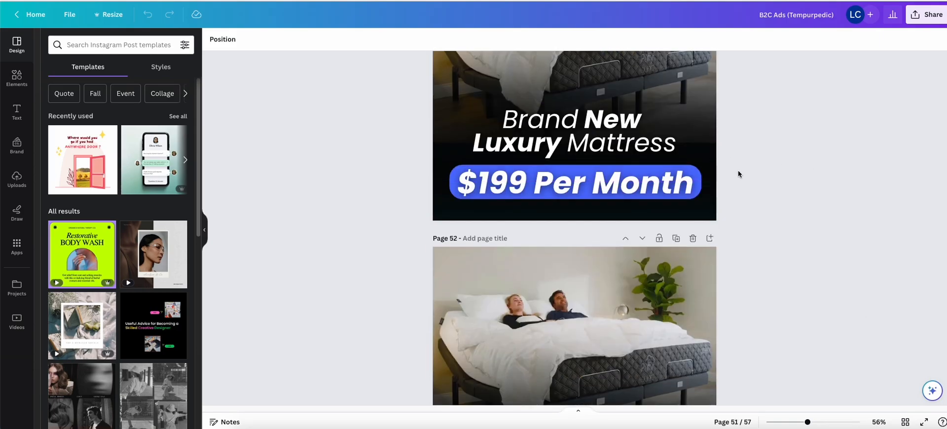
Look through the remaining mattress ad variations up to page 57 and go back to page 1.
{"action": "scroll", "coordinate": [738, 172], "scroll_direction": "down", "scroll_amount": 5}
{"action": "scroll", "coordinate": [738, 173], "scroll_direction": "down", "scroll_amount": 15}
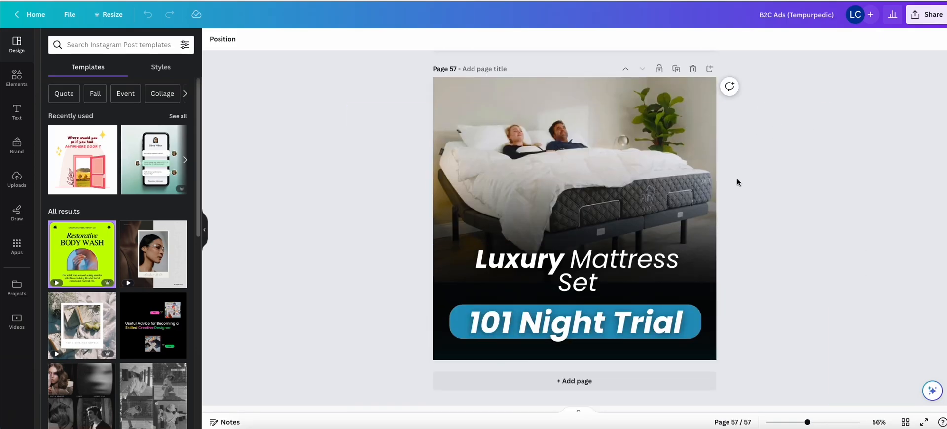
{"action": "scroll", "coordinate": [741, 177], "scroll_direction": "up", "scroll_amount": 20}
{"action": "scroll", "coordinate": [750, 174], "scroll_direction": "up", "scroll_amount": 20}
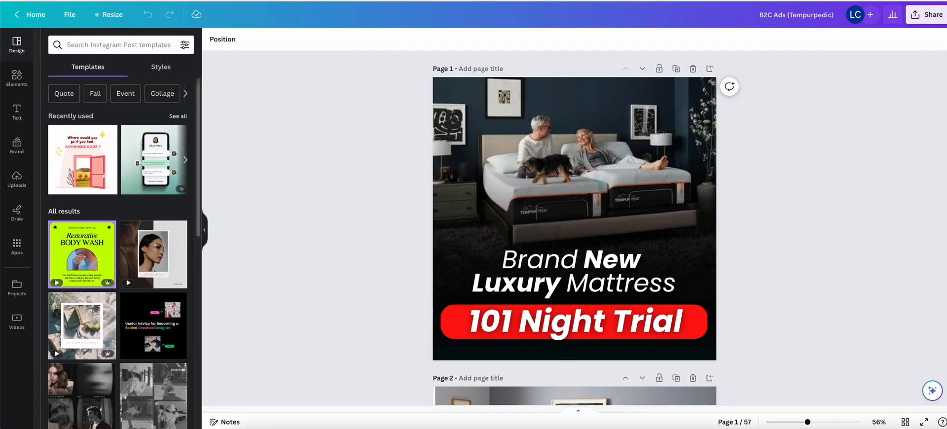
Close the Canva tabs and return to the Doorswing results in the Meta Ad Library.
{"action": "key", "text": "super+w"}
{"action": "key", "text": "super+w"}
{"action": "key", "text": "super+w"}
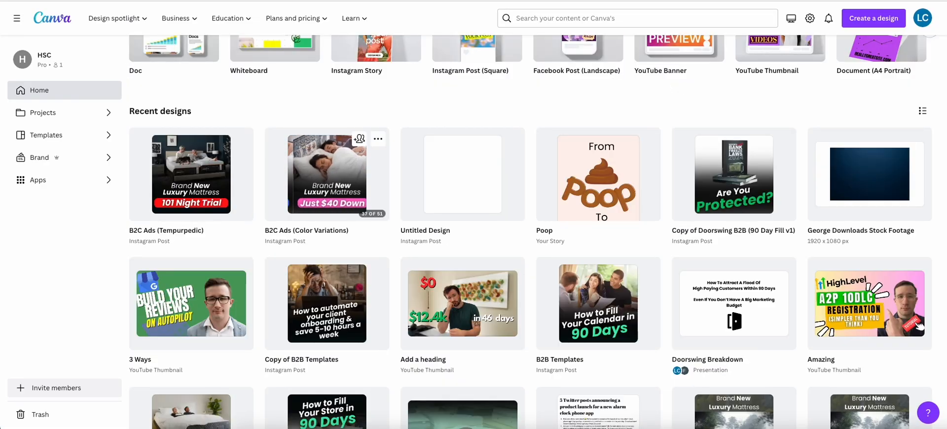
{"action": "key", "text": "super+w"}
{"action": "key", "text": "super+w"}
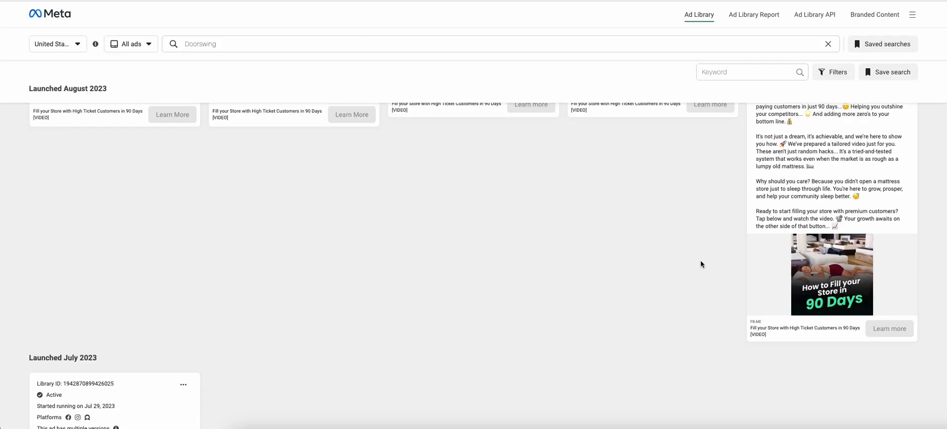
Examine the copy, image and headline of the Doorswing "90 Days" ads launched in August 2023.
{"action": "scroll", "coordinate": [741, 239], "scroll_direction": "up", "scroll_amount": 4}
{"action": "scroll", "coordinate": [742, 239], "scroll_direction": "down", "scroll_amount": 3}
{"action": "scroll", "coordinate": [734, 286], "scroll_direction": "down", "scroll_amount": 1}
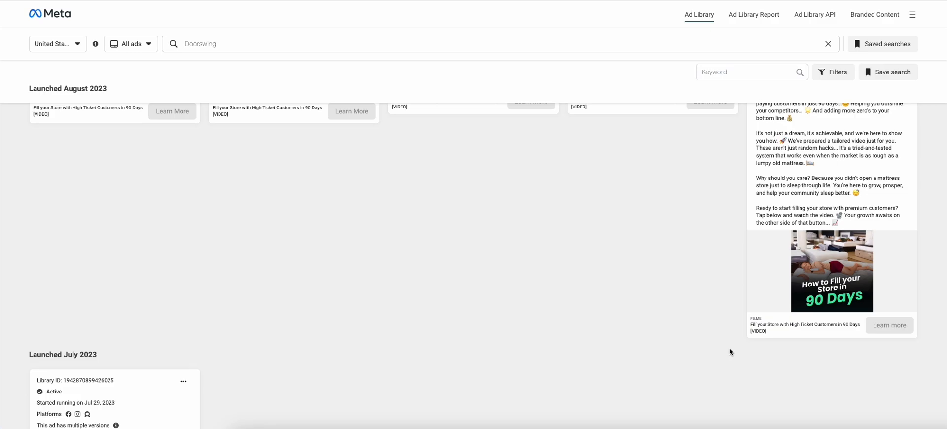
{"action": "scroll", "coordinate": [735, 276], "scroll_direction": "up", "scroll_amount": 3}
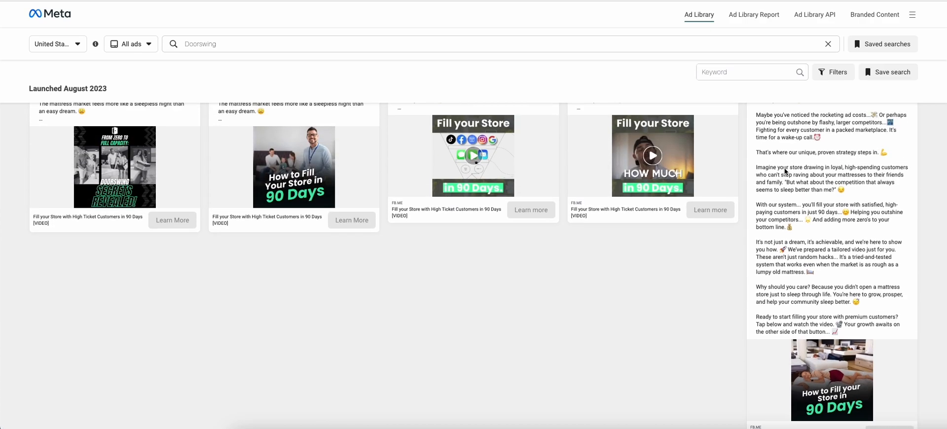
{"action": "scroll", "coordinate": [754, 301], "scroll_direction": "up", "scroll_amount": 2}
{"action": "scroll", "coordinate": [752, 273], "scroll_direction": "down", "scroll_amount": 2}
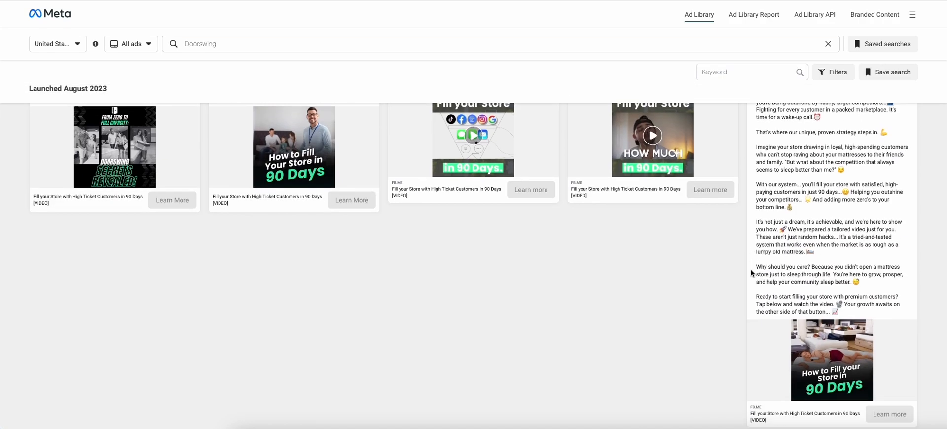
{"action": "scroll", "coordinate": [751, 272], "scroll_direction": "down", "scroll_amount": 3}
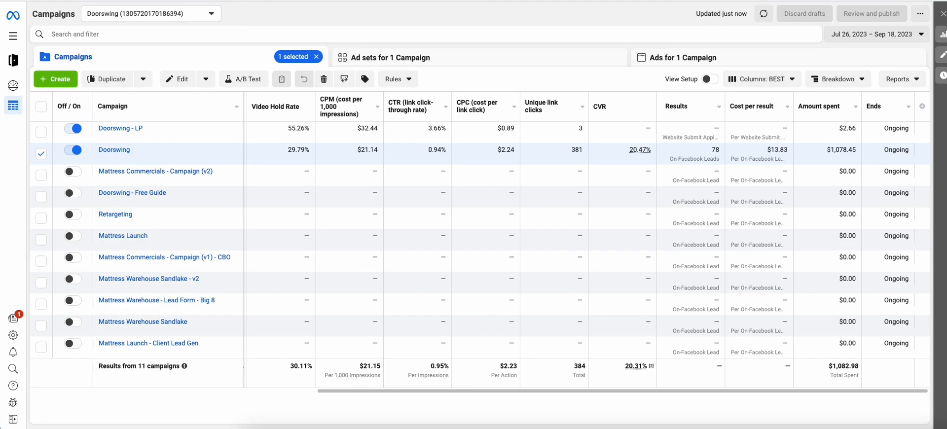
Load Ads Manager directly from its web address.
{"action": "type", "text": "ads"}
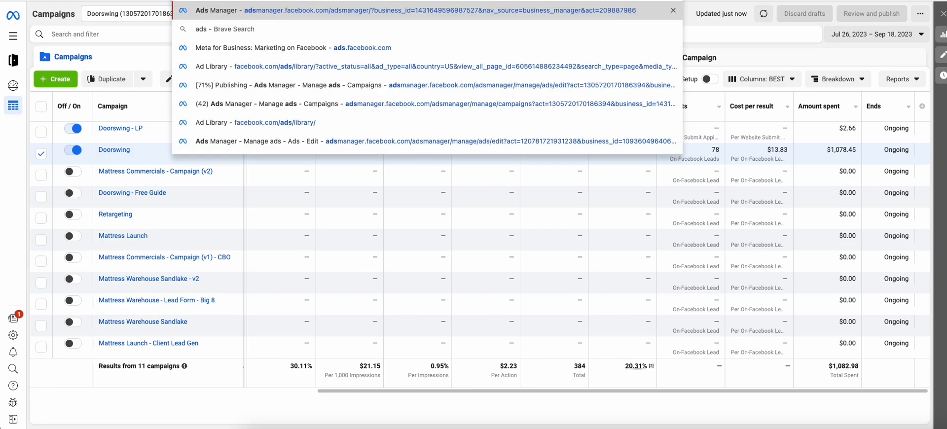
{"action": "type", "text": "m"}
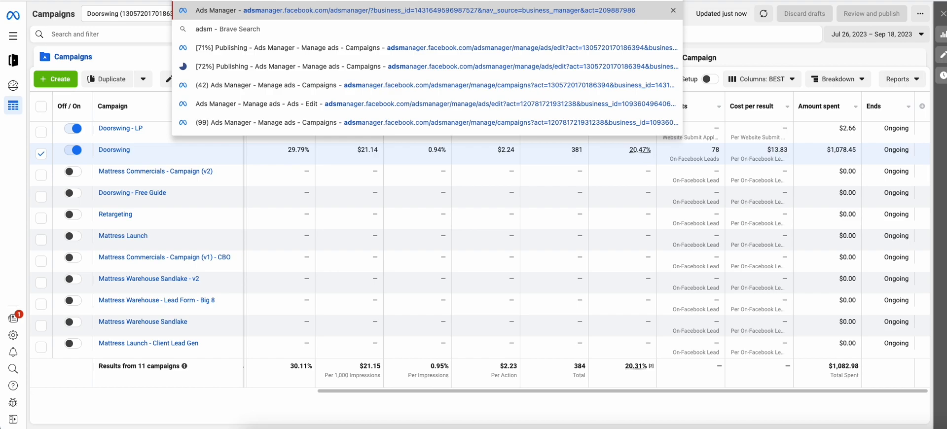
{"action": "key", "text": "Return"}
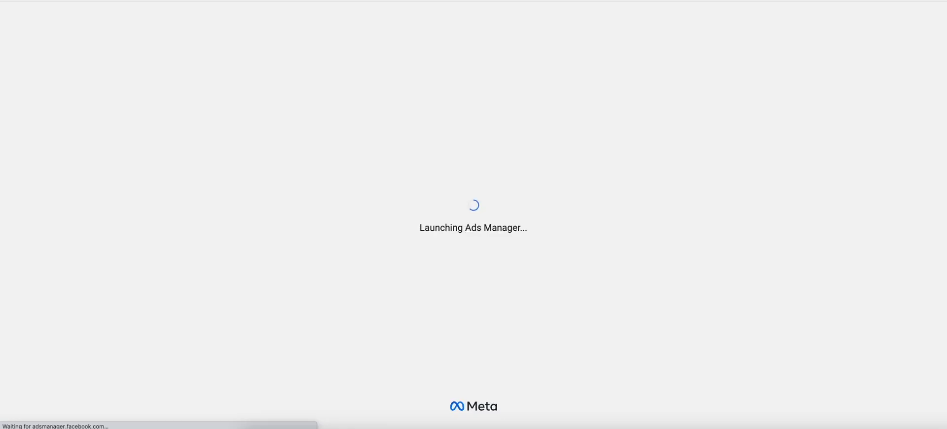
Go to Meta Business Suite and open Ads Manager from its list of all tools.
{"action": "type", "text": "busine"}
{"action": "key", "text": "Return"}
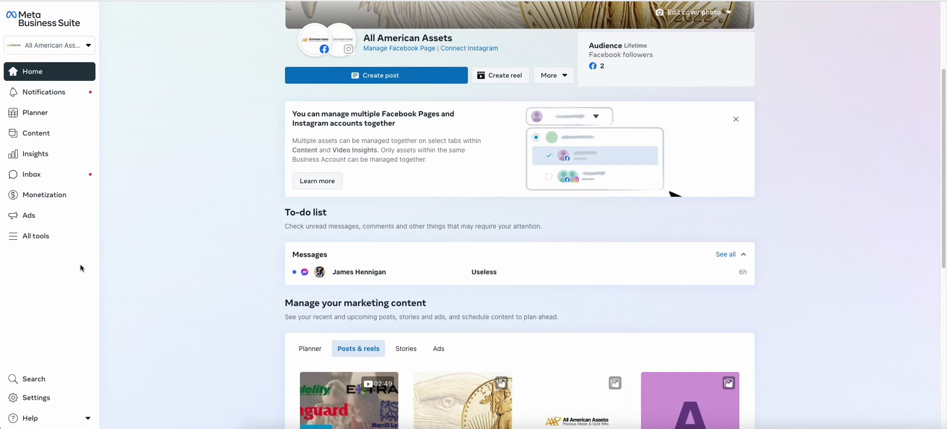
{"action": "left_click", "coordinate": [52, 236]}
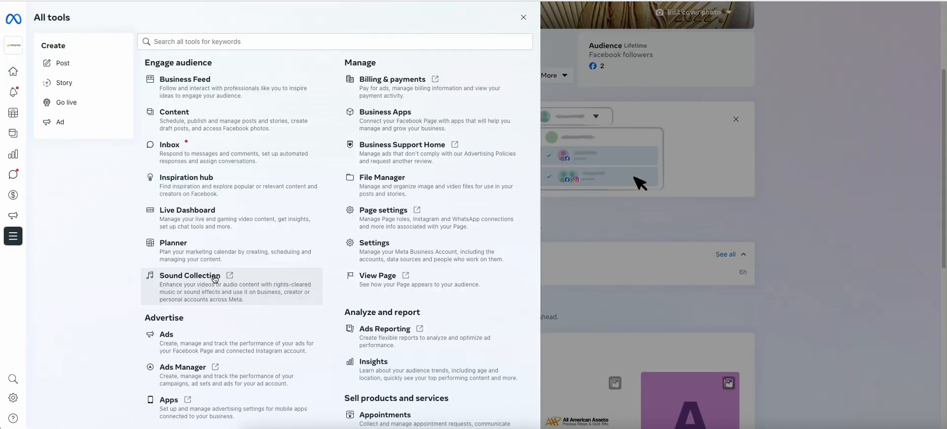
{"action": "scroll", "coordinate": [269, 309], "scroll_direction": "down", "scroll_amount": 3}
{"action": "scroll", "coordinate": [313, 324], "scroll_direction": "down", "scroll_amount": 2}
{"action": "left_click", "coordinate": [236, 218]}
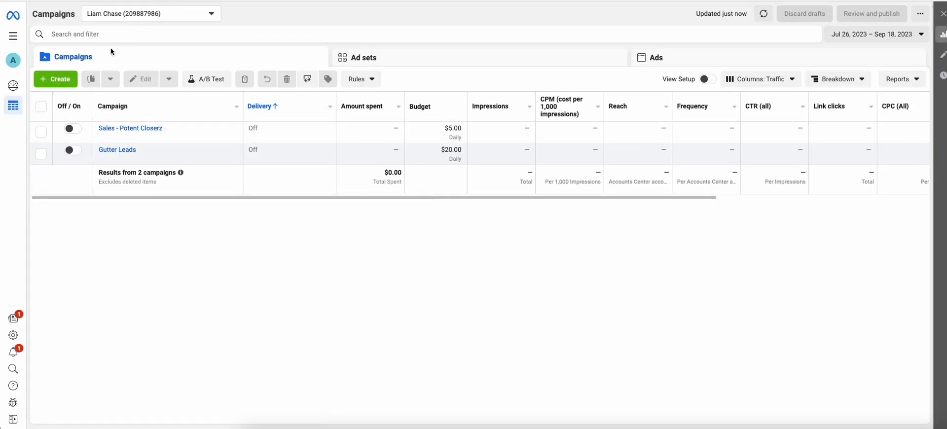
Create a new campaign with the Leads objective.
{"action": "left_click", "coordinate": [69, 81]}
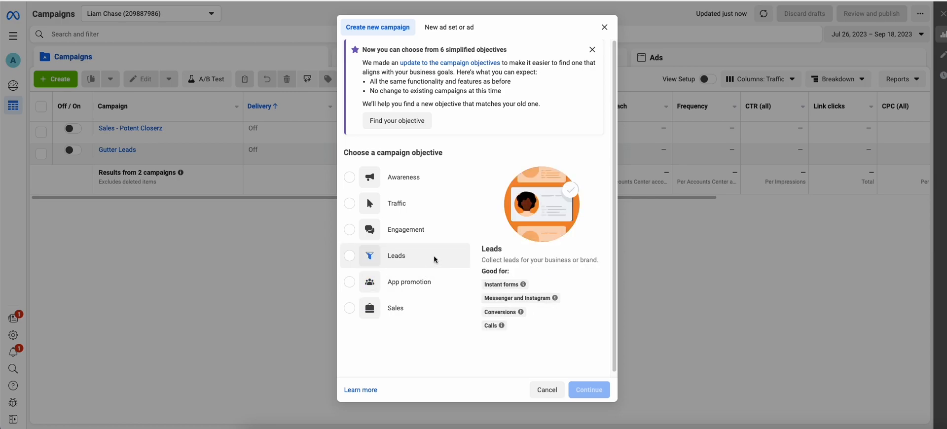
{"action": "left_click", "coordinate": [421, 256]}
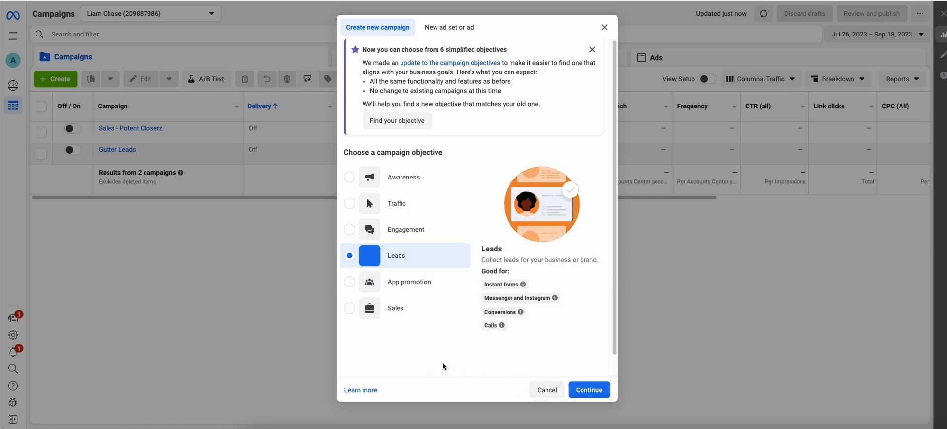
{"action": "left_click", "coordinate": [589, 390]}
Turn on Advantage campaign budget for the New Leads Campaign and review its daily budget and other campaign settings.
{"action": "scroll", "coordinate": [596, 188], "scroll_direction": "down", "scroll_amount": 1}
{"action": "scroll", "coordinate": [598, 190], "scroll_direction": "up", "scroll_amount": 1}
{"action": "scroll", "coordinate": [572, 96], "scroll_direction": "down", "scroll_amount": 1}
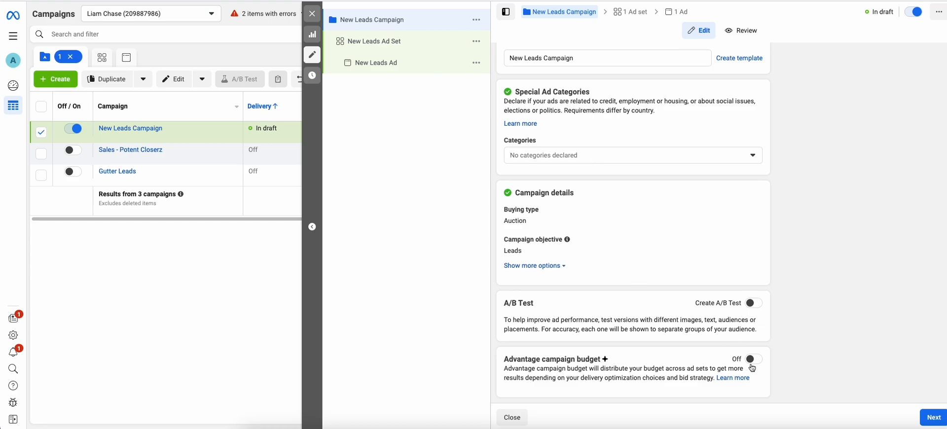
{"action": "left_click", "coordinate": [755, 360]}
{"action": "scroll", "coordinate": [774, 334], "scroll_direction": "down", "scroll_amount": 3}
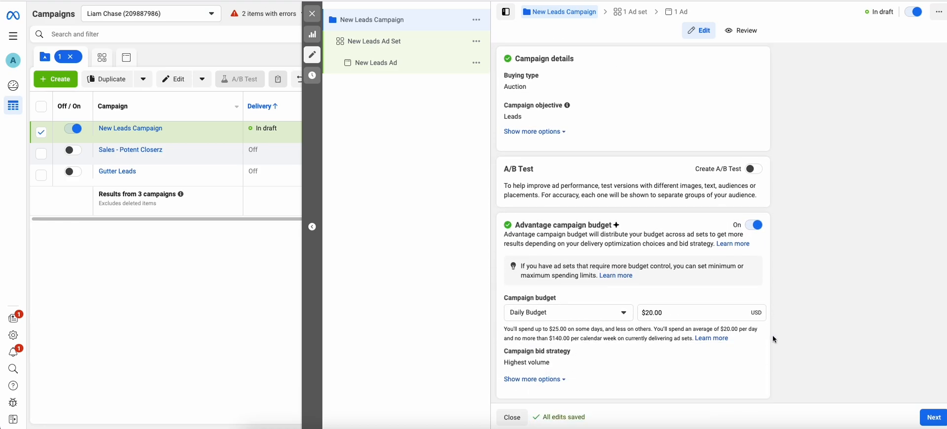
{"action": "scroll", "coordinate": [775, 335], "scroll_direction": "up", "scroll_amount": 4}
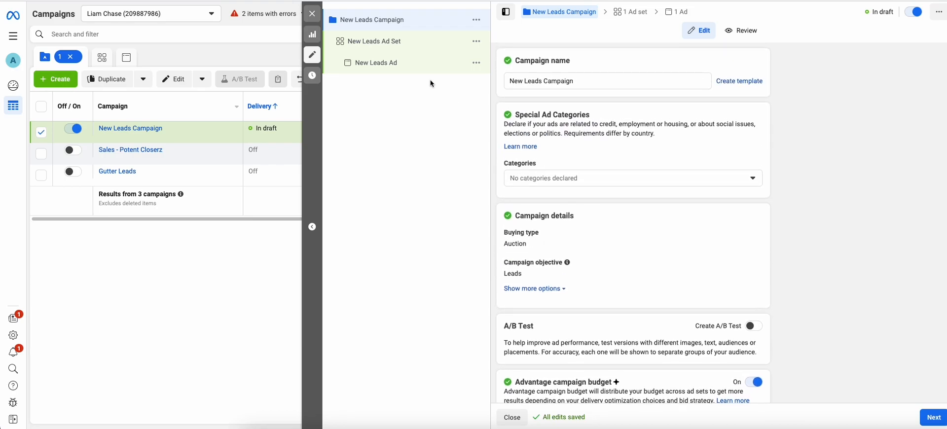
Open New Leads Ad Set and choose Doorswing as its Facebook Page.
{"action": "left_click", "coordinate": [399, 47]}
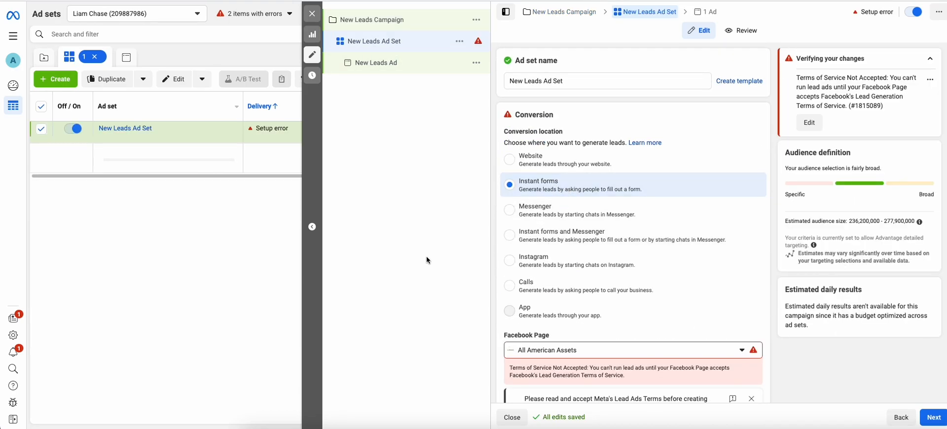
{"action": "left_click", "coordinate": [611, 351]}
{"action": "left_click", "coordinate": [540, 283]}
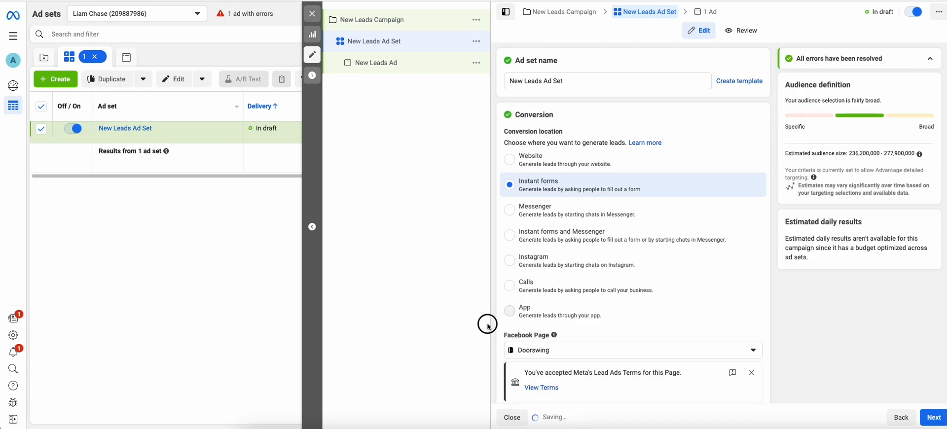
Review the ad set's conversion, dynamic creative, catalog, budget and schedule, audience and placement settings.
{"action": "scroll", "coordinate": [770, 310], "scroll_direction": "down", "scroll_amount": 10}
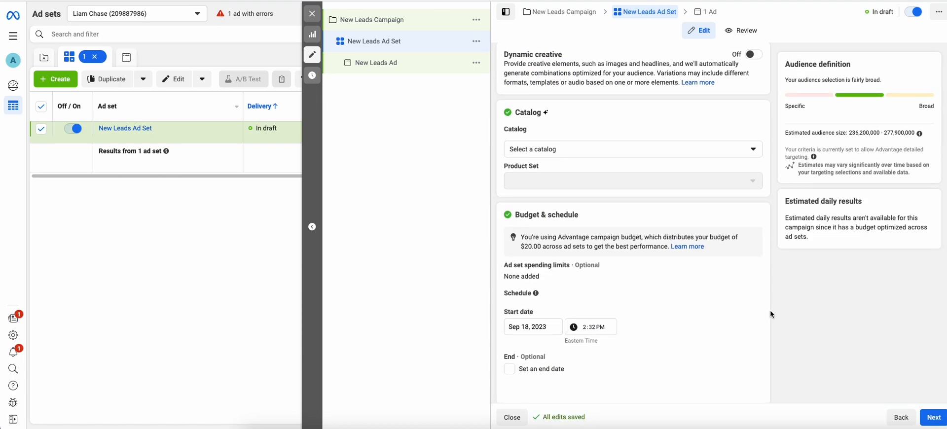
{"action": "scroll", "coordinate": [770, 309], "scroll_direction": "up", "scroll_amount": 5}
{"action": "scroll", "coordinate": [770, 310], "scroll_direction": "up", "scroll_amount": 4}
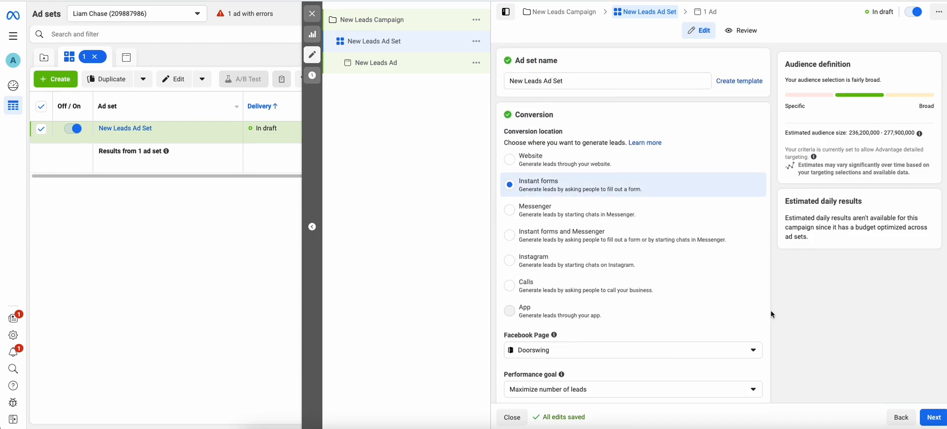
{"action": "scroll", "coordinate": [770, 310], "scroll_direction": "down", "scroll_amount": 6}
{"action": "scroll", "coordinate": [771, 309], "scroll_direction": "down", "scroll_amount": 10}
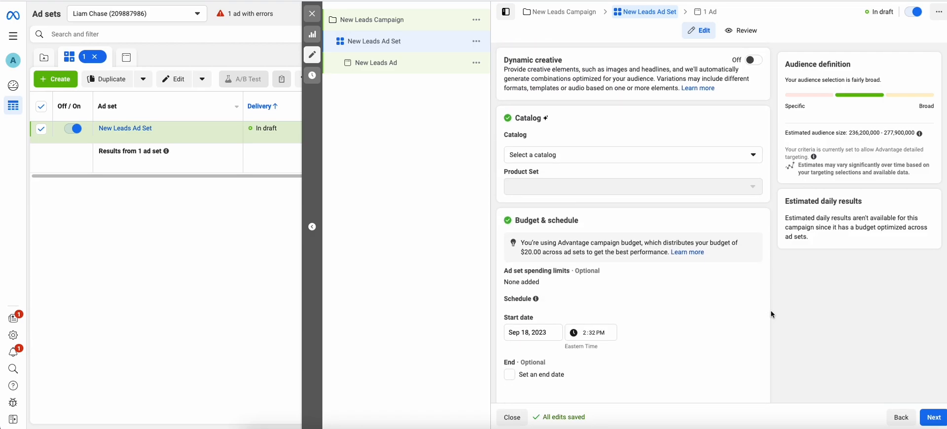
{"action": "scroll", "coordinate": [770, 310], "scroll_direction": "down", "scroll_amount": 2}
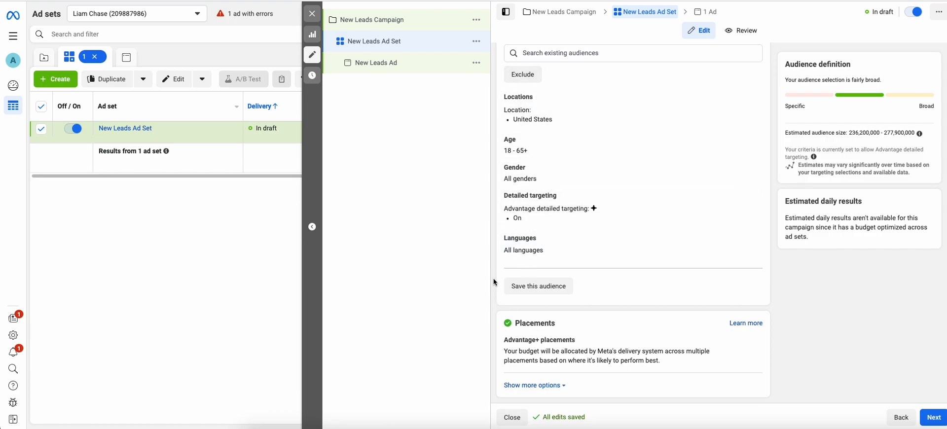
{"action": "scroll", "coordinate": [494, 282], "scroll_direction": "up", "scroll_amount": 3}
{"action": "scroll", "coordinate": [494, 282], "scroll_direction": "up", "scroll_amount": 8}
{"action": "scroll", "coordinate": [494, 279], "scroll_direction": "down", "scroll_amount": 5}
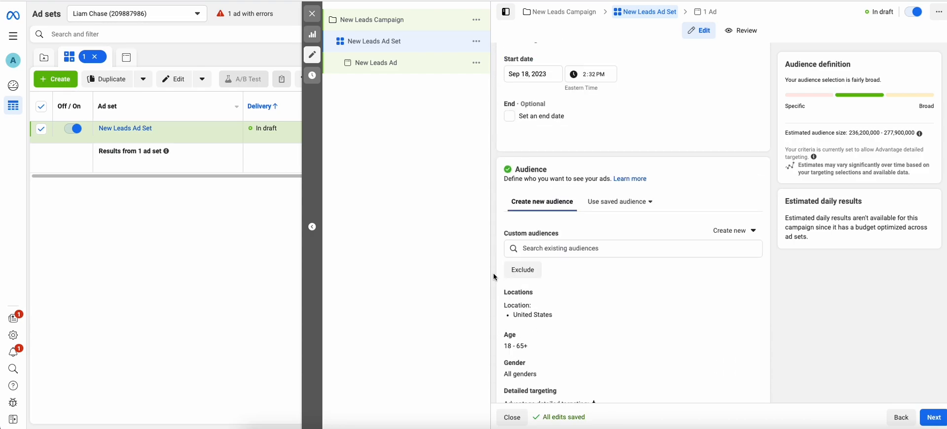
{"action": "scroll", "coordinate": [494, 276], "scroll_direction": "down", "scroll_amount": 5}
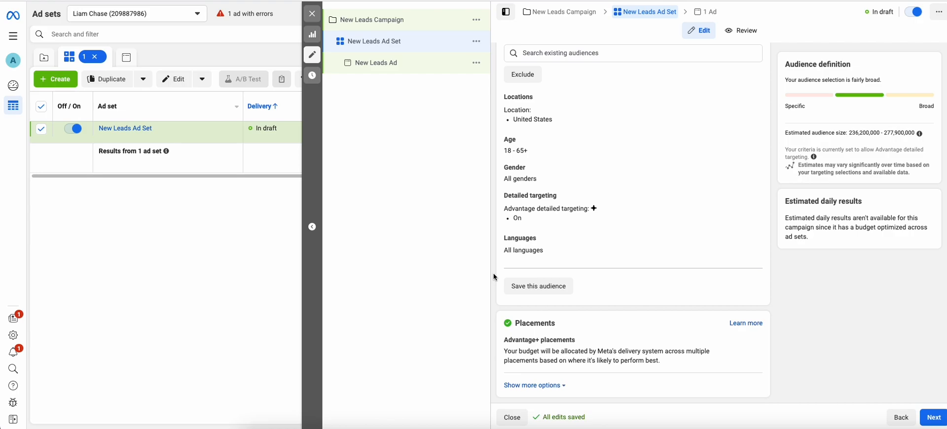
Go over the ad set again from conversion location to placements, examining the location, age and detailed targeting options.
{"action": "scroll", "coordinate": [494, 277], "scroll_direction": "up", "scroll_amount": 4}
{"action": "scroll", "coordinate": [493, 274], "scroll_direction": "down", "scroll_amount": 2}
{"action": "scroll", "coordinate": [493, 275], "scroll_direction": "up", "scroll_amount": 18}
{"action": "scroll", "coordinate": [495, 279], "scroll_direction": "down", "scroll_amount": 10}
{"action": "scroll", "coordinate": [497, 280], "scroll_direction": "down", "scroll_amount": 8}
{"action": "scroll", "coordinate": [497, 279], "scroll_direction": "up", "scroll_amount": 8}
{"action": "scroll", "coordinate": [497, 279], "scroll_direction": "down", "scroll_amount": 8}
{"action": "scroll", "coordinate": [493, 122], "scroll_direction": "up", "scroll_amount": 12}
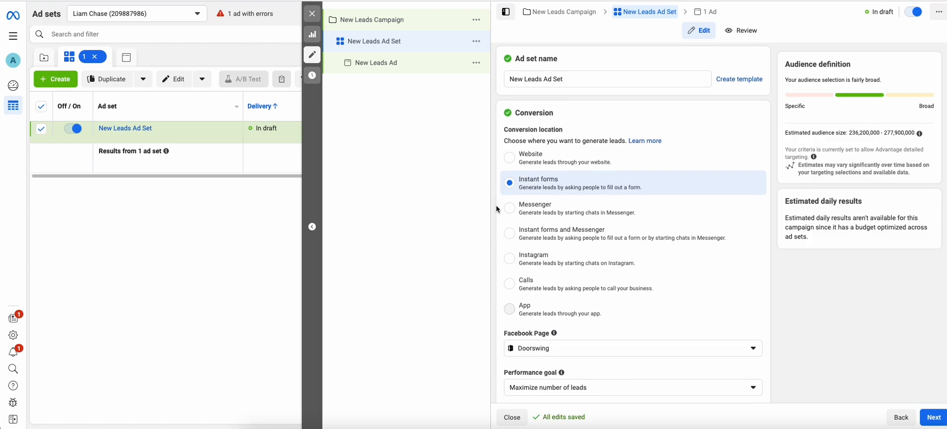
{"action": "scroll", "coordinate": [493, 193], "scroll_direction": "down", "scroll_amount": 8}
{"action": "scroll", "coordinate": [495, 190], "scroll_direction": "up", "scroll_amount": 8}
{"action": "scroll", "coordinate": [498, 195], "scroll_direction": "down", "scroll_amount": 8}
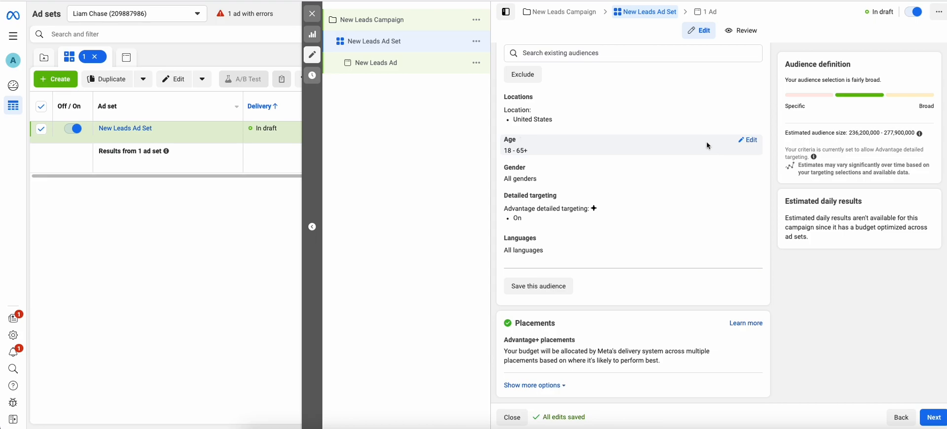
{"action": "mouse_move", "coordinate": [517, 141]}
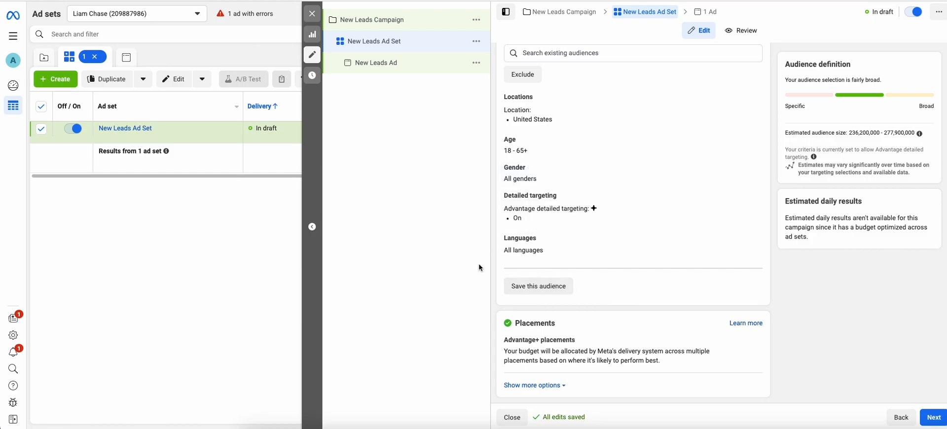
Check the whole ad set once more, focusing on the performance goal, cost per result goal and dynamic creative sections.
{"action": "scroll", "coordinate": [493, 235], "scroll_direction": "up", "scroll_amount": 8}
{"action": "scroll", "coordinate": [493, 236], "scroll_direction": "up", "scroll_amount": 6}
{"action": "scroll", "coordinate": [493, 236], "scroll_direction": "down", "scroll_amount": 5}
{"action": "scroll", "coordinate": [493, 236], "scroll_direction": "up", "scroll_amount": 10}
{"action": "scroll", "coordinate": [494, 236], "scroll_direction": "down", "scroll_amount": 3}
{"action": "scroll", "coordinate": [494, 237], "scroll_direction": "down", "scroll_amount": 10}
{"action": "scroll", "coordinate": [495, 240], "scroll_direction": "up", "scroll_amount": 10}
{"action": "scroll", "coordinate": [495, 240], "scroll_direction": "down", "scroll_amount": 3}
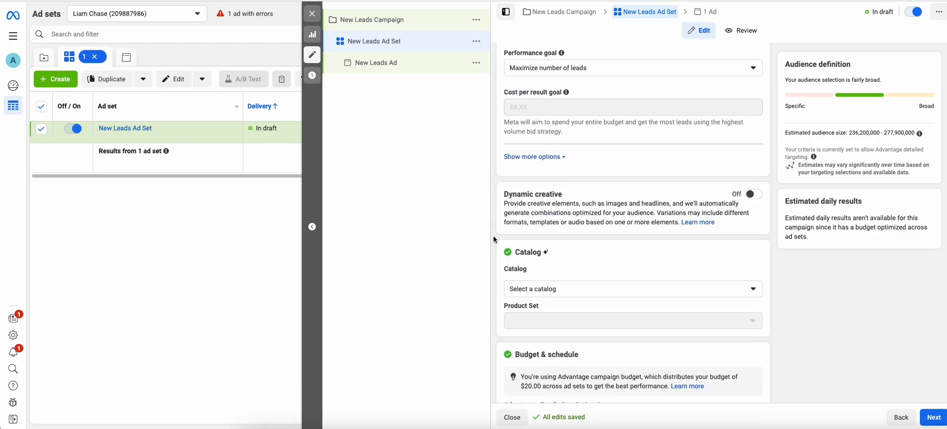
Recheck the ad set's schedule and audience settings, then open New Leads Ad for editing.
{"action": "scroll", "coordinate": [495, 240], "scroll_direction": "down", "scroll_amount": 5}
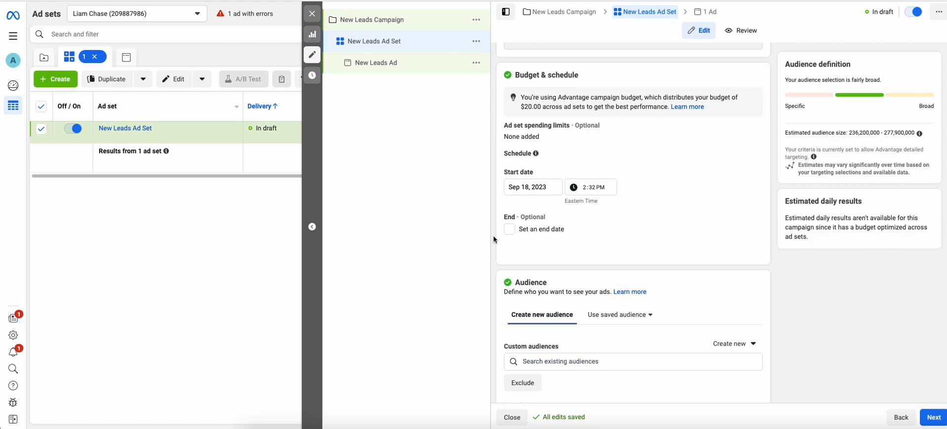
{"action": "scroll", "coordinate": [493, 237], "scroll_direction": "down", "scroll_amount": 3}
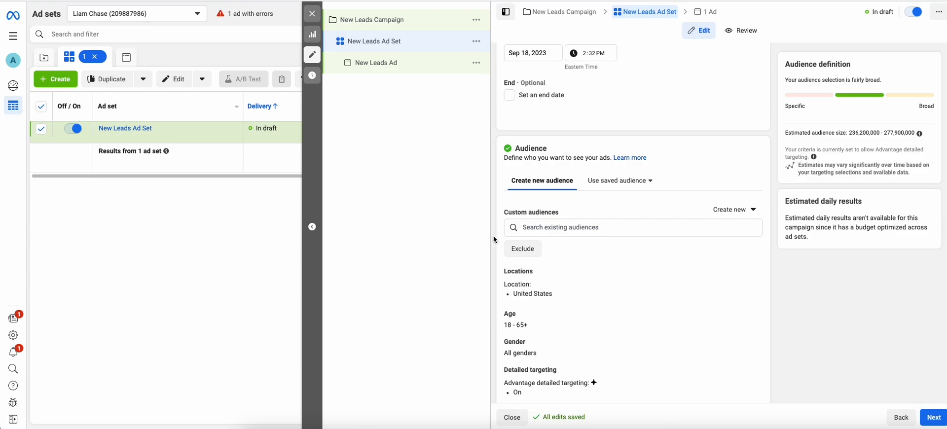
{"action": "scroll", "coordinate": [493, 236], "scroll_direction": "down", "scroll_amount": 3}
{"action": "scroll", "coordinate": [493, 235], "scroll_direction": "up", "scroll_amount": 10}
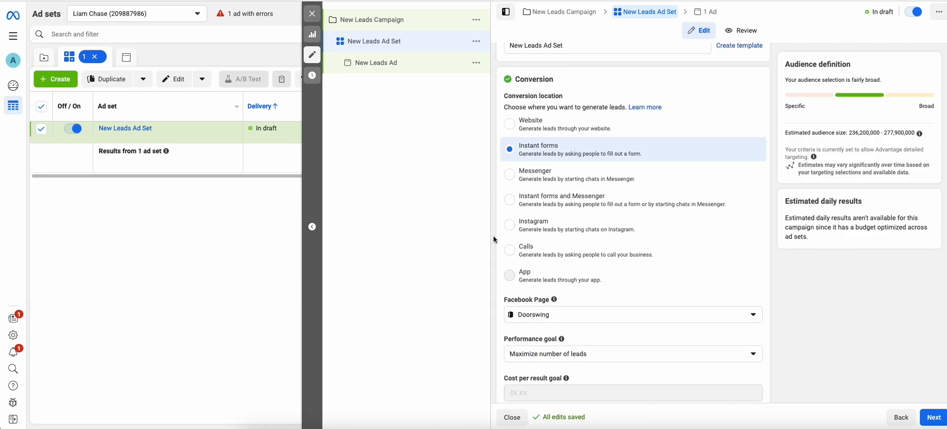
{"action": "left_click", "coordinate": [409, 63]}
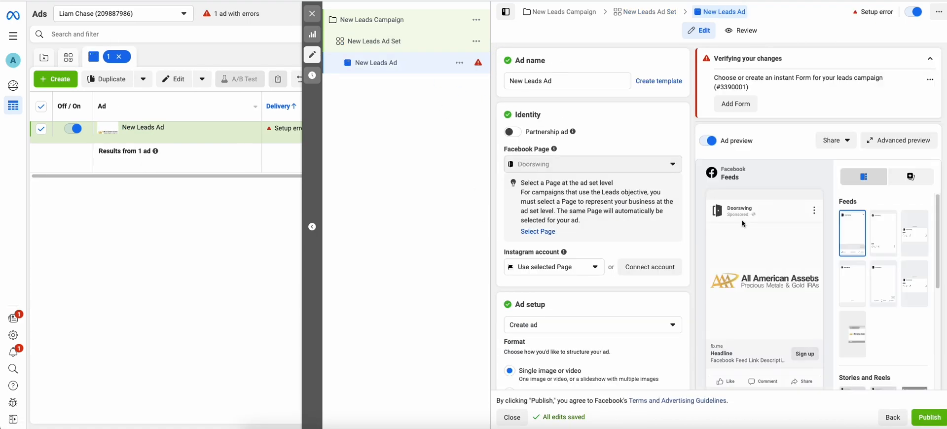
Remove the existing media from the ad creative of New Leads Ad.
{"action": "scroll", "coordinate": [685, 248], "scroll_direction": "down", "scroll_amount": 6}
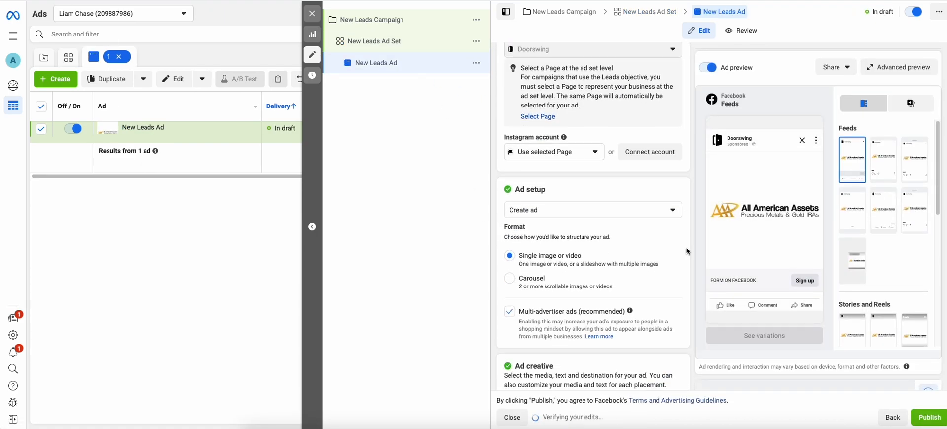
{"action": "scroll", "coordinate": [685, 247], "scroll_direction": "down", "scroll_amount": 2}
{"action": "scroll", "coordinate": [685, 247], "scroll_direction": "up", "scroll_amount": 5}
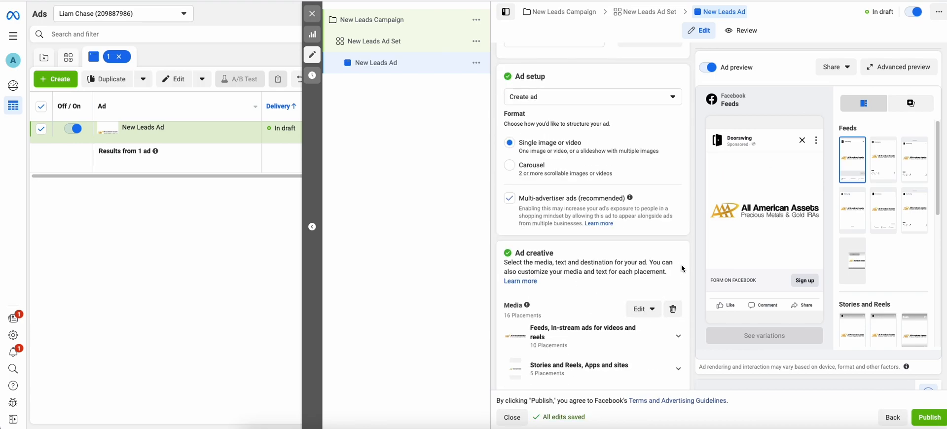
{"action": "left_click", "coordinate": [673, 309]}
{"action": "scroll", "coordinate": [572, 221], "scroll_direction": "down", "scroll_amount": 3}
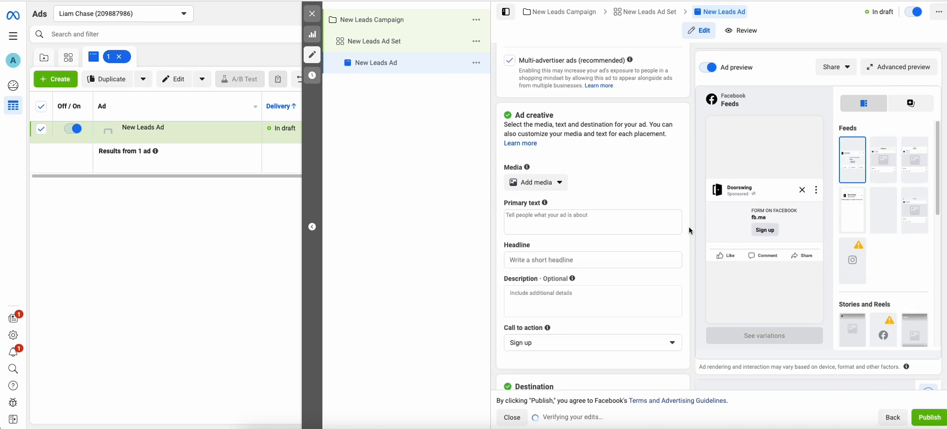
Examine the ad creative's primary text and headline fields and their options for adding variations.
{"action": "left_click", "coordinate": [531, 217]}
{"action": "scroll", "coordinate": [542, 220], "scroll_direction": "down", "scroll_amount": 1}
{"action": "left_click", "coordinate": [579, 227]}
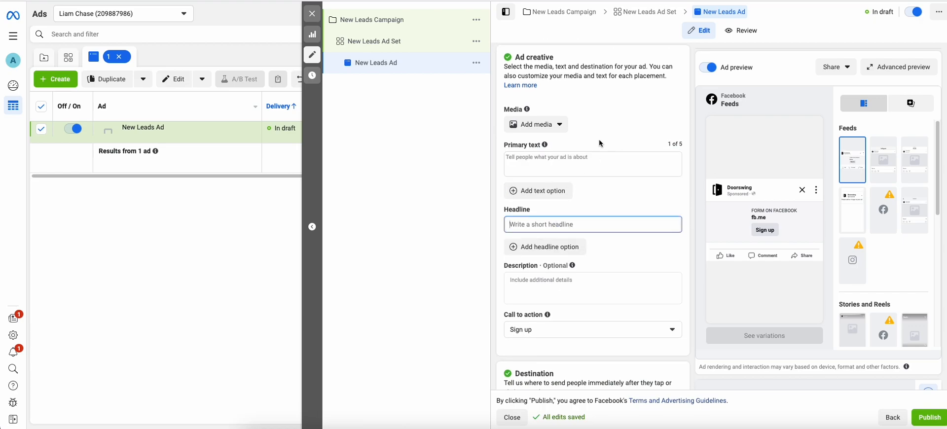
{"action": "left_click", "coordinate": [547, 159]}
{"action": "left_click", "coordinate": [529, 225]}
{"action": "scroll", "coordinate": [569, 207], "scroll_direction": "down", "scroll_amount": 1}
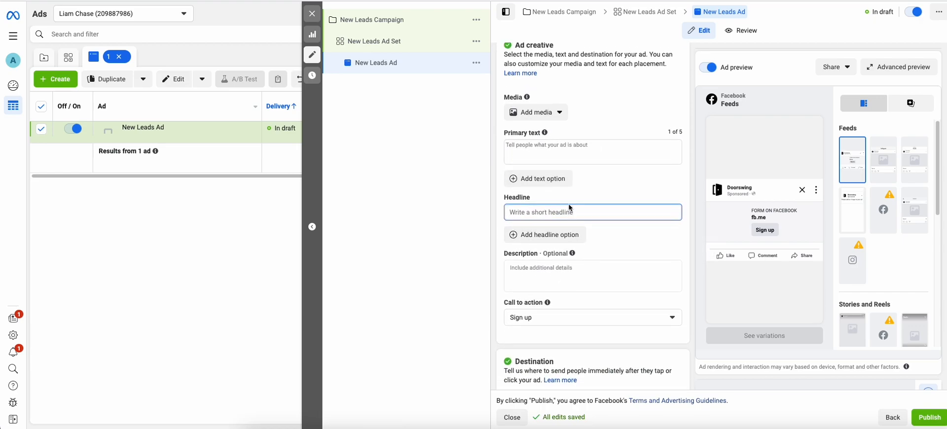
Open the account images for the ad's media, then close the selection without choosing one.
{"action": "scroll", "coordinate": [567, 206], "scroll_direction": "up", "scroll_amount": 2}
{"action": "left_click", "coordinate": [534, 194]}
{"action": "left_click", "coordinate": [530, 207]}
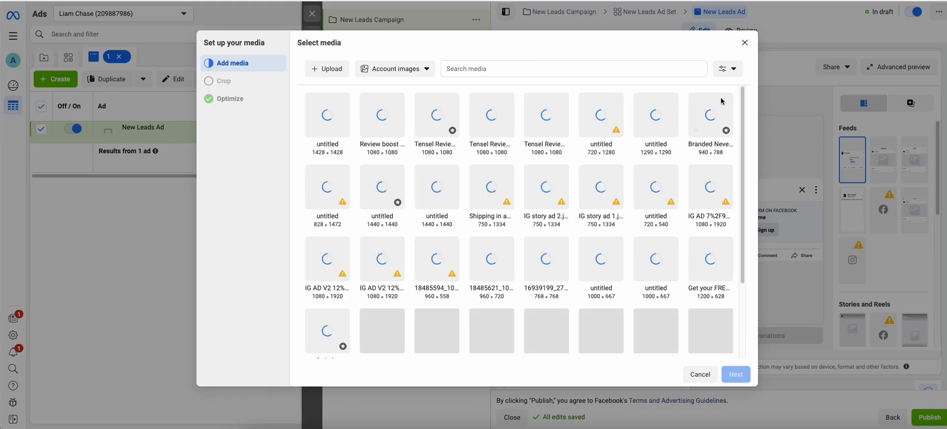
{"action": "left_click", "coordinate": [745, 44]}
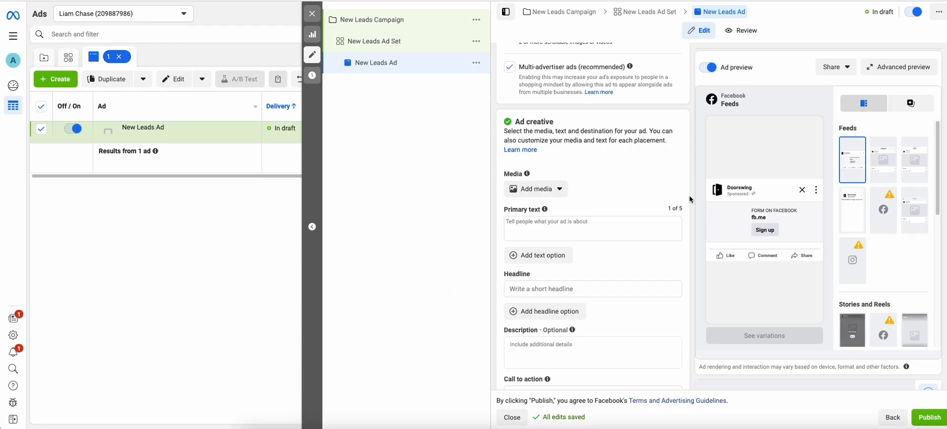
Review the ad's instant form and tracking sections, then read the custom questions in the form preview.
{"action": "scroll", "coordinate": [689, 194], "scroll_direction": "down", "scroll_amount": 3}
{"action": "scroll", "coordinate": [687, 202], "scroll_direction": "down", "scroll_amount": 5}
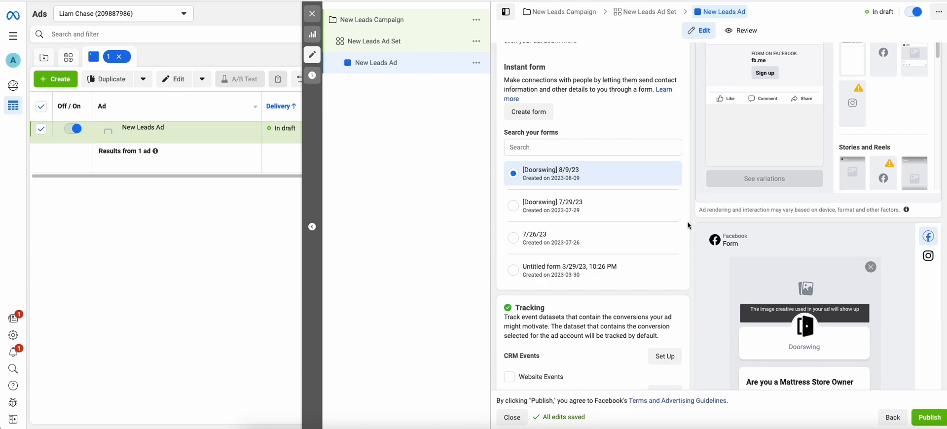
{"action": "scroll", "coordinate": [686, 221], "scroll_direction": "down", "scroll_amount": 2}
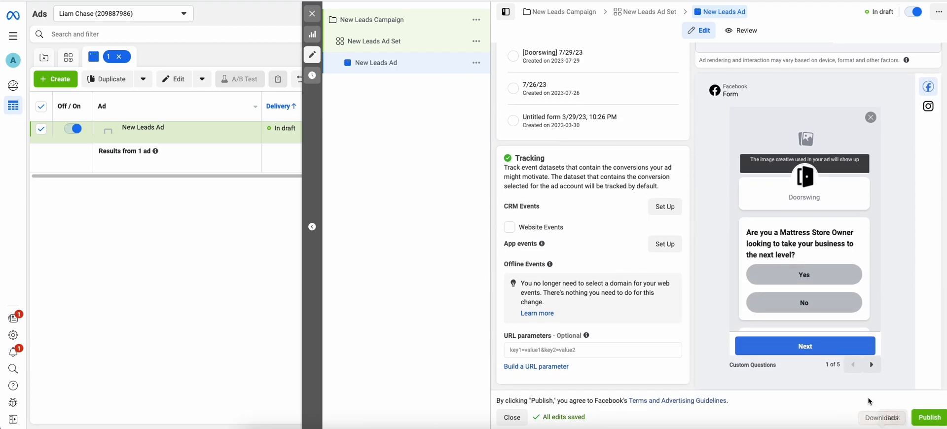
{"action": "scroll", "coordinate": [763, 233], "scroll_direction": "down", "scroll_amount": 2}
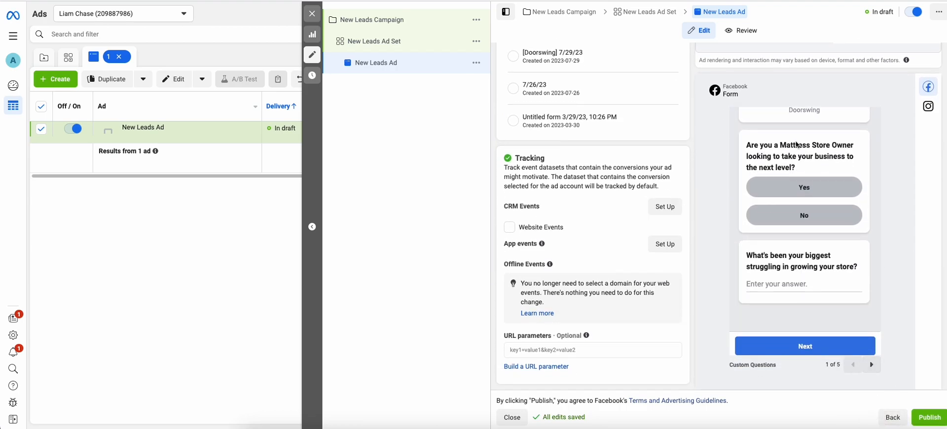
{"action": "left_click_drag", "start_coordinate": [747, 144], "coordinate": [807, 167]}
{"action": "left_click", "coordinate": [801, 169]}
{"action": "left_click_drag", "start_coordinate": [748, 257], "coordinate": [855, 270]}
{"action": "left_click", "coordinate": [855, 270]}
{"action": "left_click_drag", "start_coordinate": [778, 288], "coordinate": [772, 285]}
{"action": "double_click", "coordinate": [772, 286]}
{"action": "left_click", "coordinate": [754, 268]}
{"action": "scroll", "coordinate": [754, 267], "scroll_direction": "up", "scroll_amount": 1}
Page through the instant form preview to its last page and back to the custom questions.
{"action": "left_click", "coordinate": [872, 364]}
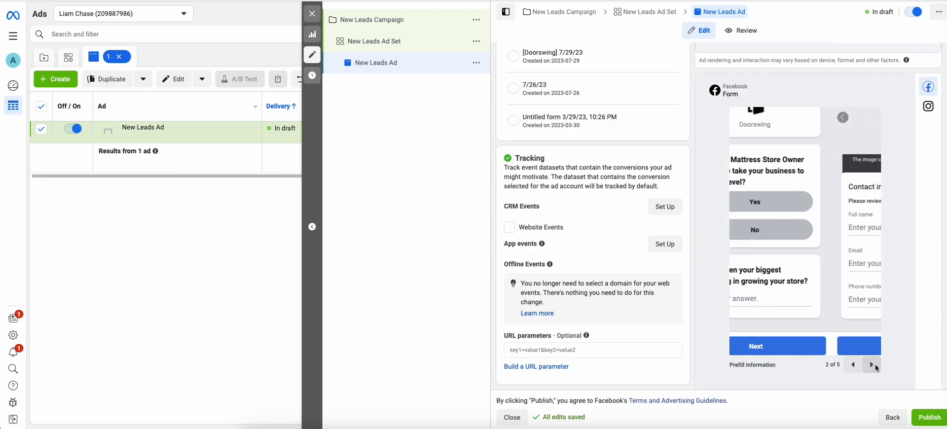
{"action": "left_click", "coordinate": [872, 365]}
{"action": "left_click", "coordinate": [872, 364]}
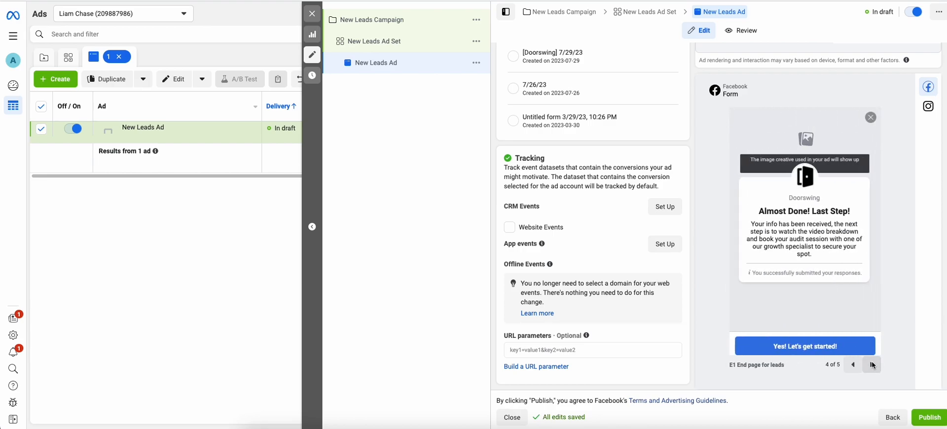
{"action": "left_click", "coordinate": [872, 364]}
{"action": "left_click", "coordinate": [852, 364]}
{"action": "left_click", "coordinate": [852, 364]}
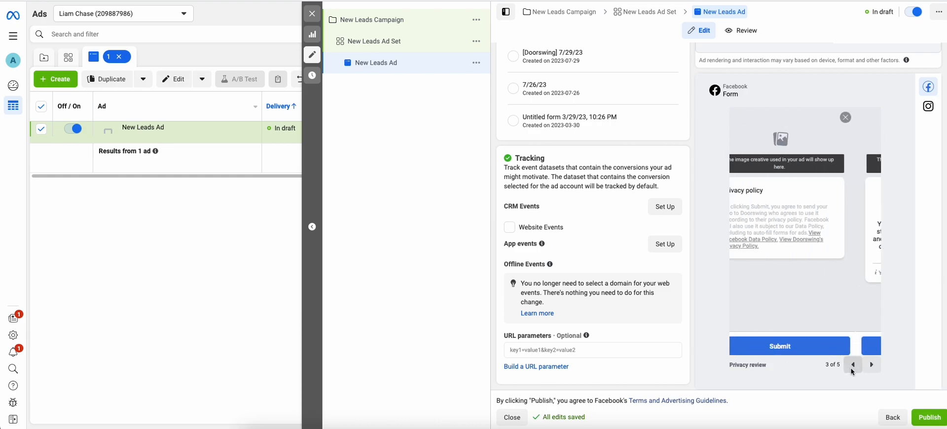
{"action": "left_click", "coordinate": [852, 365]}
{"action": "left_click", "coordinate": [852, 364]}
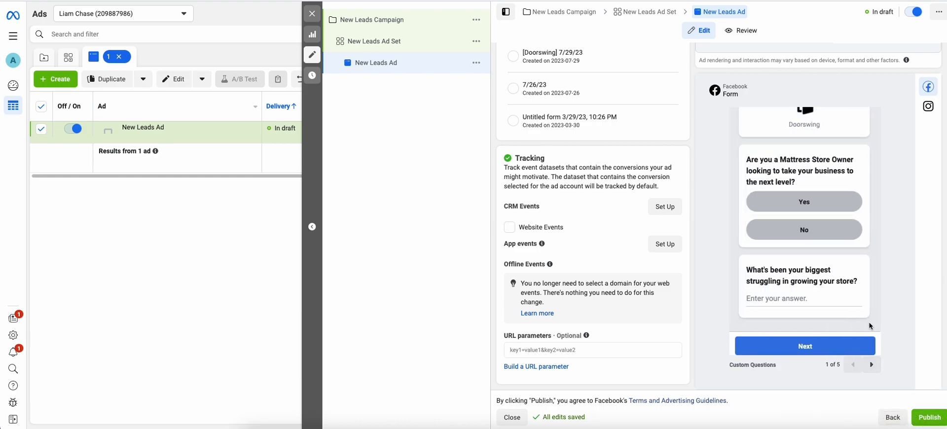
Switch to the Excalidraw whiteboard and delete the yellow rectangle below the 3 Tools heading.
{"action": "scroll", "coordinate": [882, 331], "scroll_direction": "up", "scroll_amount": 6}
{"action": "scroll", "coordinate": [883, 331], "scroll_direction": "up", "scroll_amount": 4}
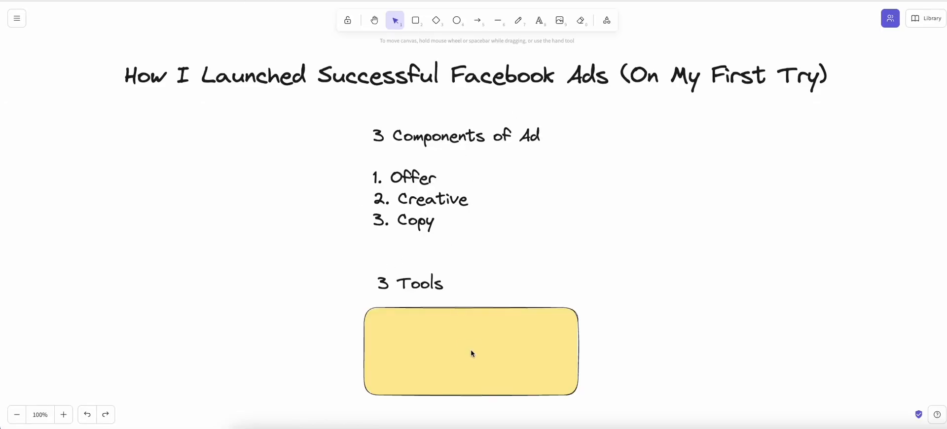
{"action": "left_click", "coordinate": [493, 351]}
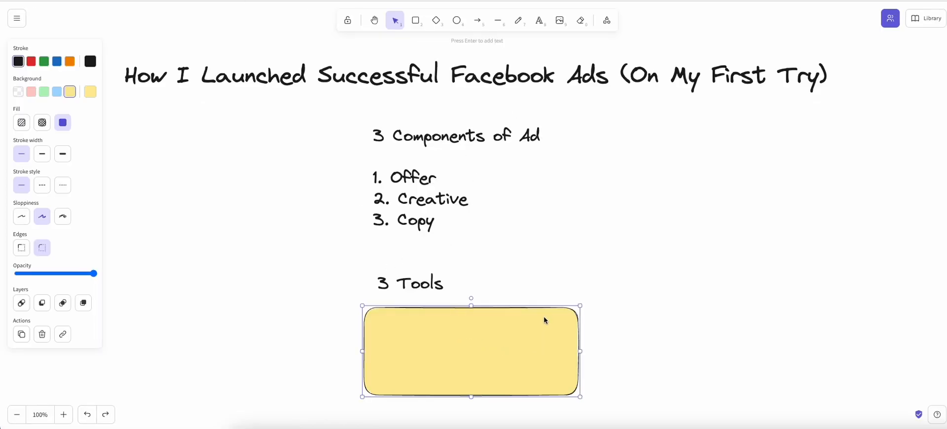
{"action": "key", "text": "Delete"}
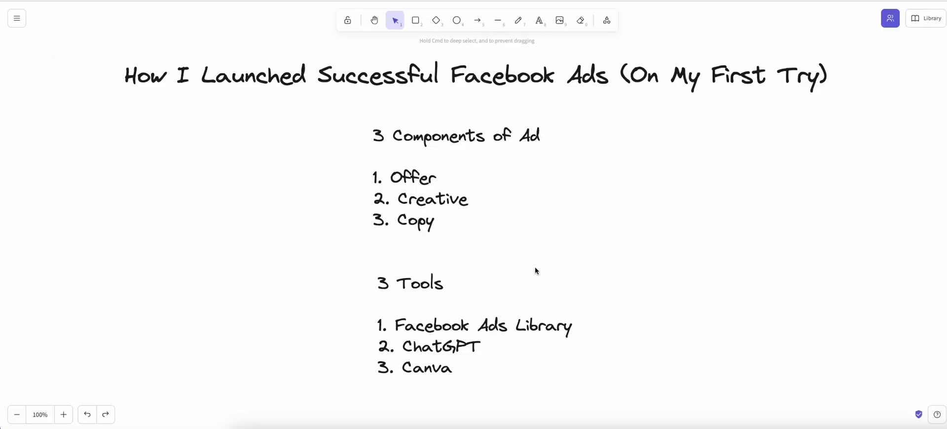
Go over the list of tools on the whiteboard, selecting and deselecting its text block.
{"action": "left_click", "coordinate": [415, 332]}
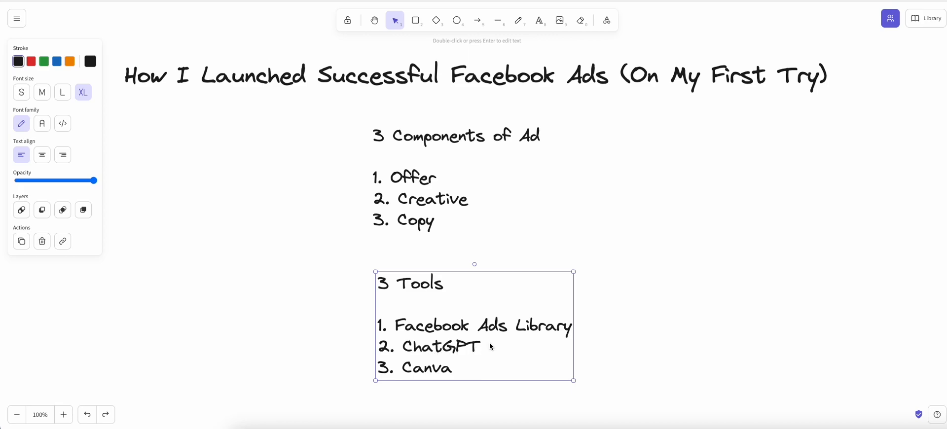
{"action": "left_click", "coordinate": [615, 323]}
{"action": "left_click", "coordinate": [411, 373]}
{"action": "left_click", "coordinate": [731, 333]}
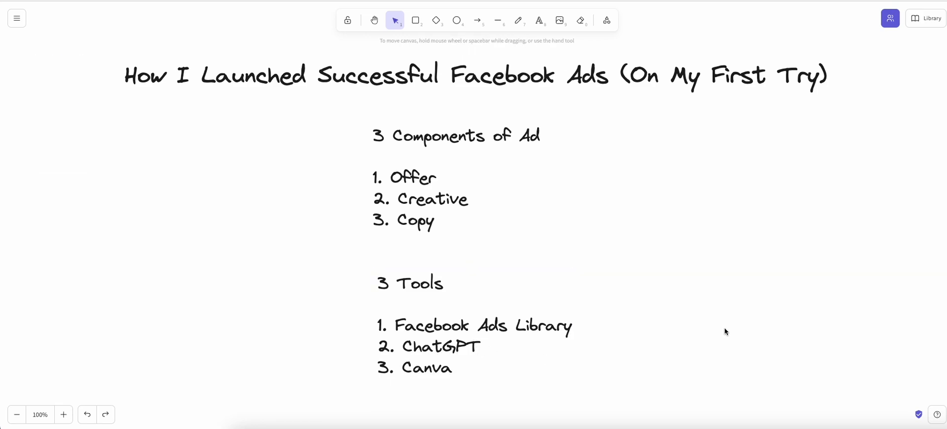
{"action": "left_click", "coordinate": [531, 292]}
{"action": "left_click", "coordinate": [612, 263]}
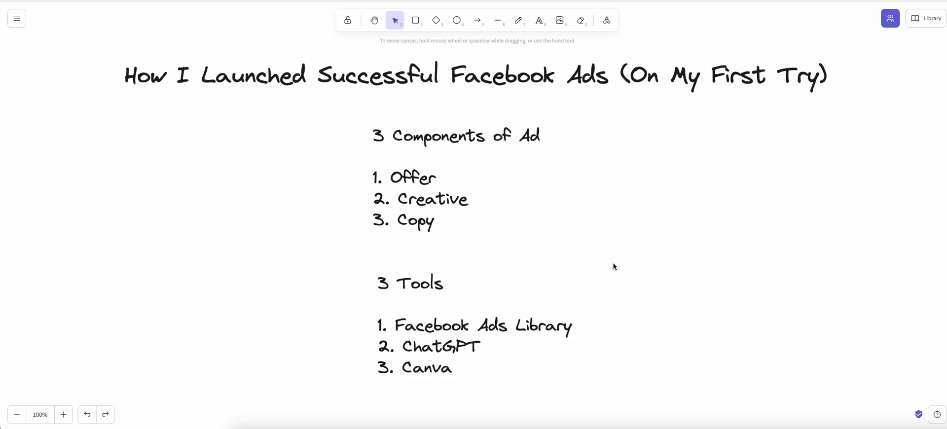